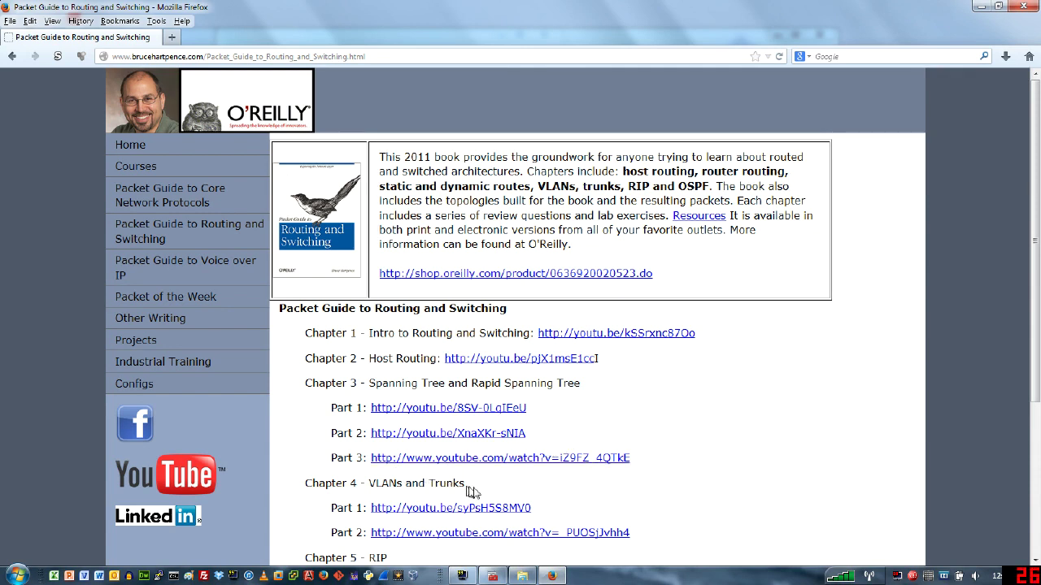
- Highlight the 'Chapter 4 - VLANs and Trunks' heading in the chapter list
left_click_drag(472, 491, 304, 487)
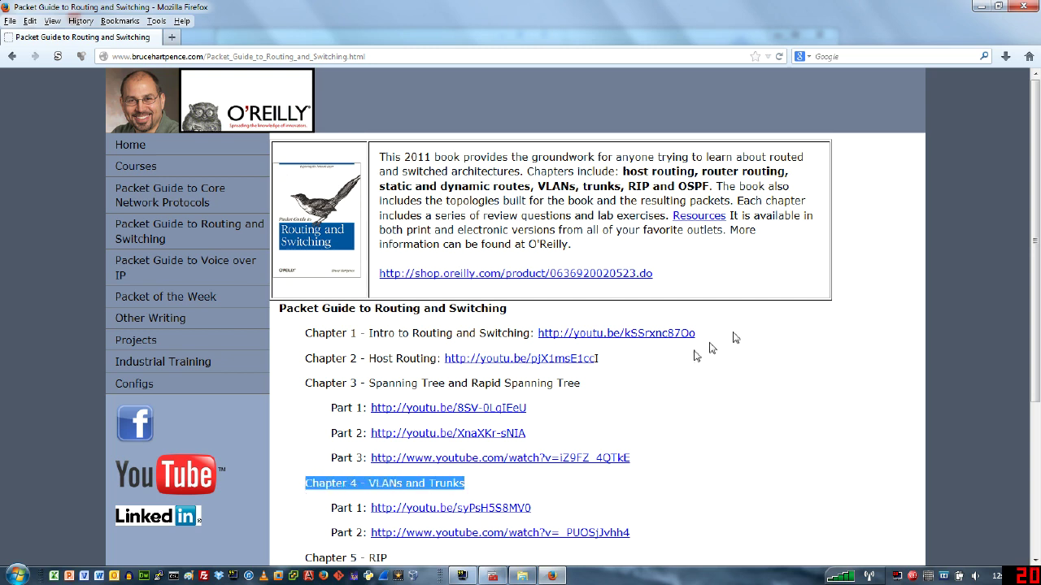
left_click(768, 358)
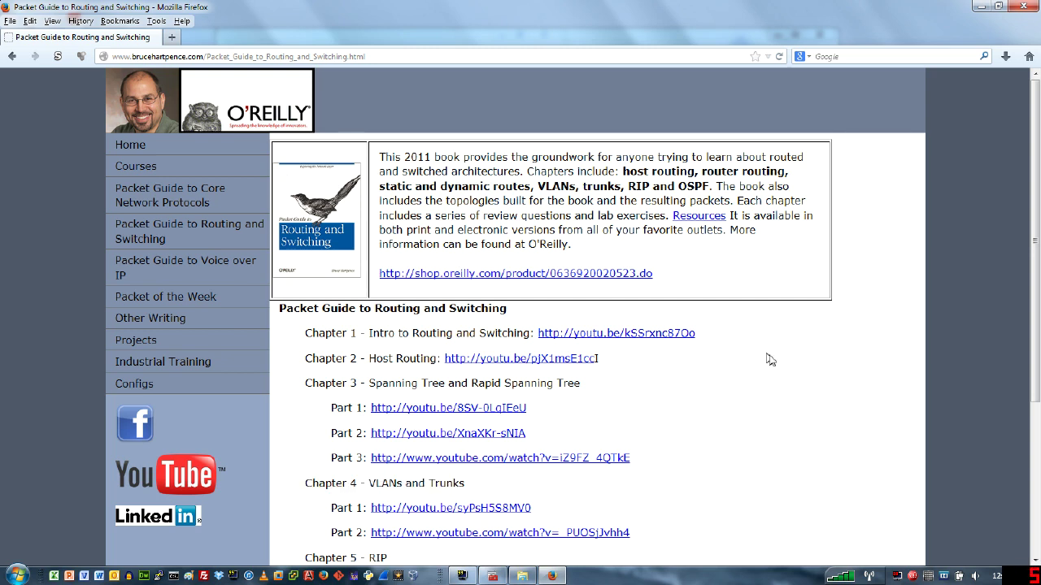
left_click(366, 56)
left_click(349, 55)
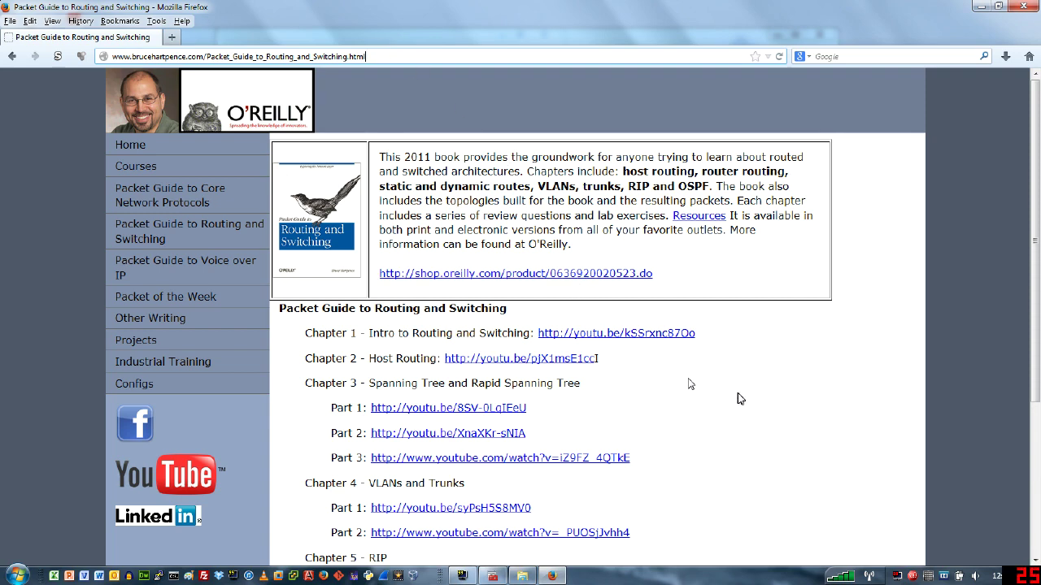
- Scroll through the chapters and open the Packet Guide to Core Network Protocols page
scroll(726, 418, "down", 5)
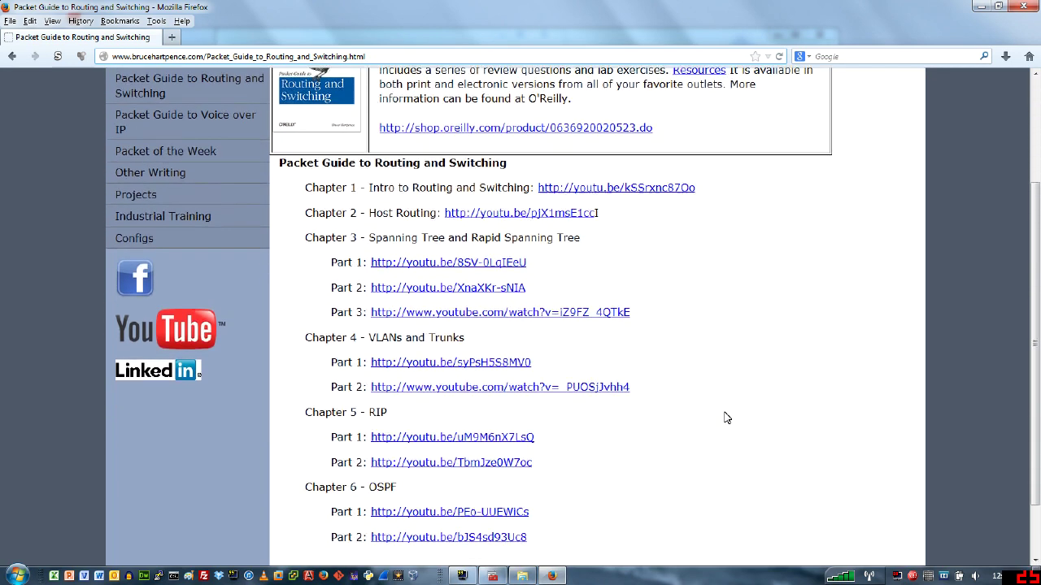
scroll(726, 418, "up", 5)
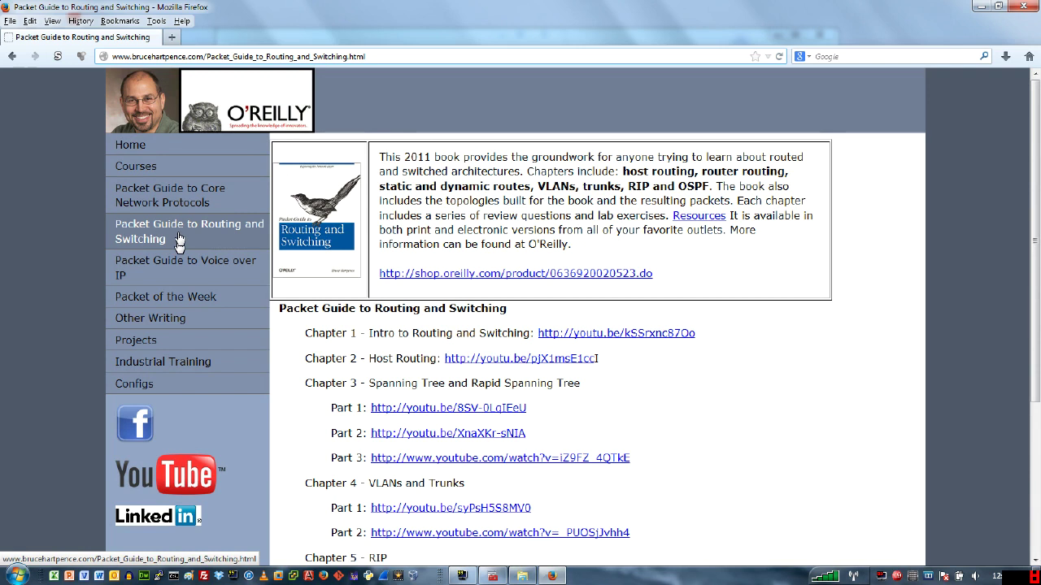
left_click(181, 202)
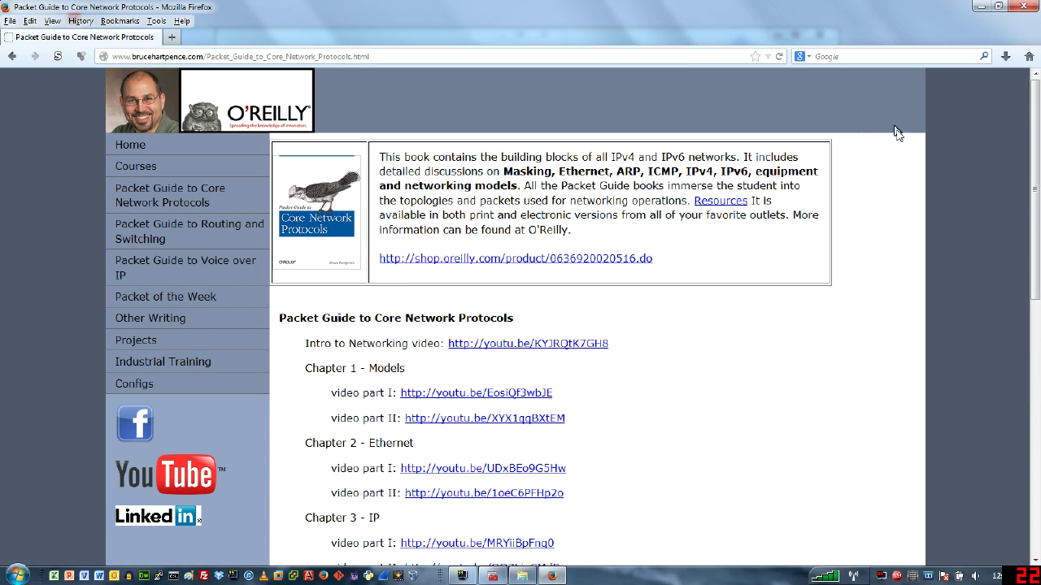
- Close Firefox and Explorer, select the Tripp Lite COM4 serial port, and launch PuTTY
left_click(1029, 8)
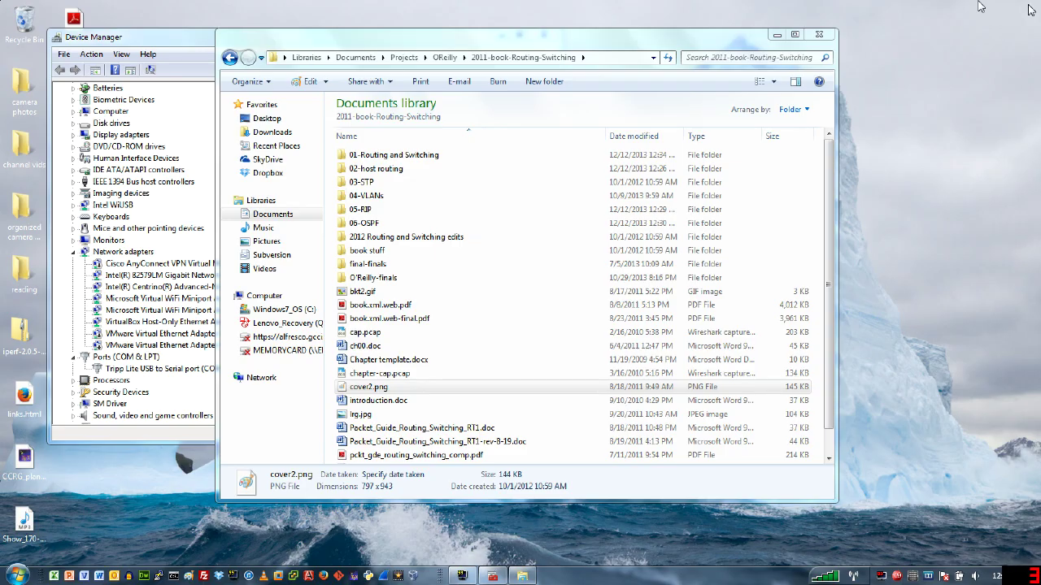
left_click(819, 34)
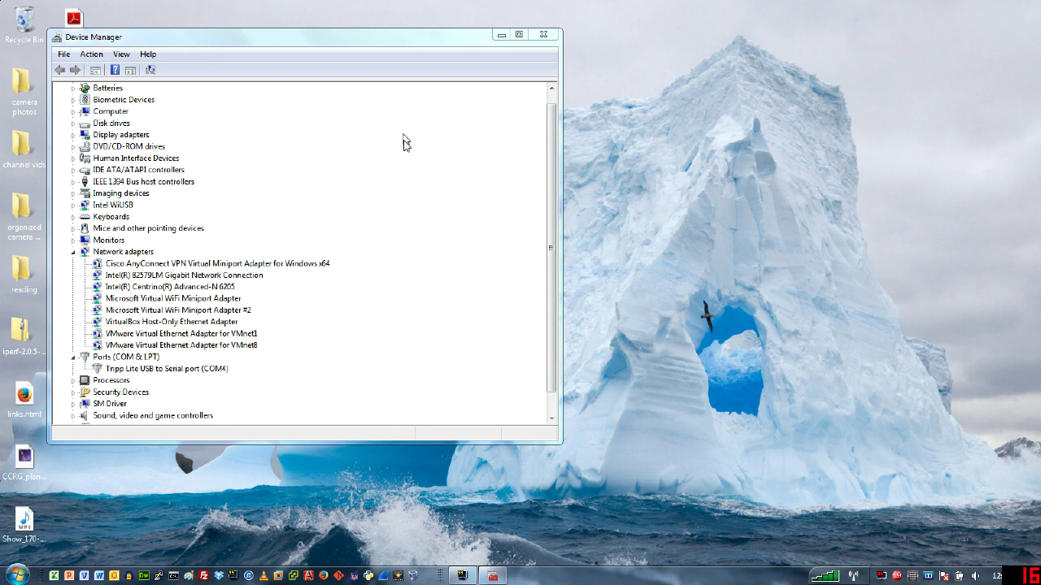
left_click(136, 370)
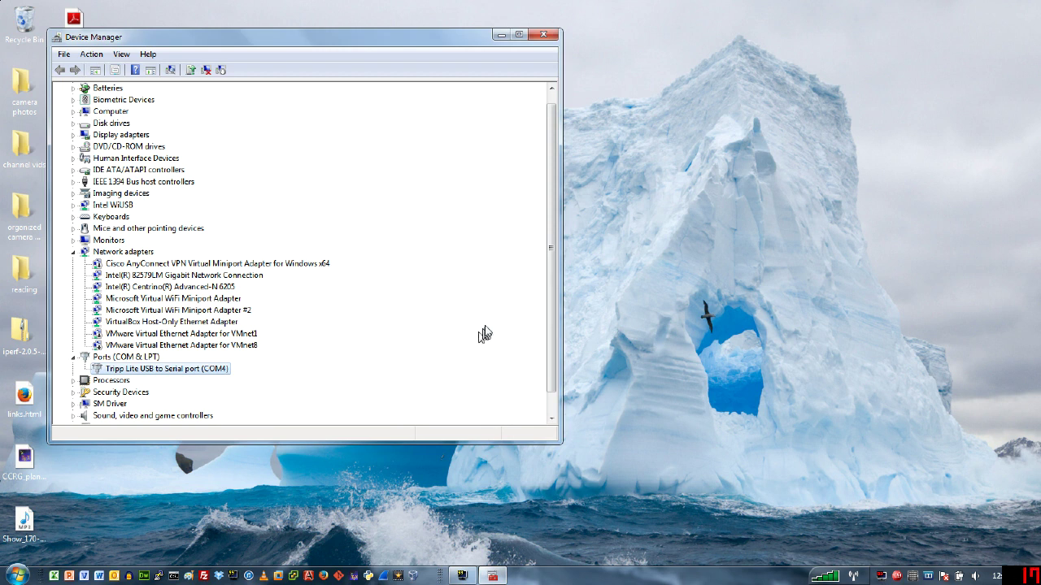
left_click(172, 576)
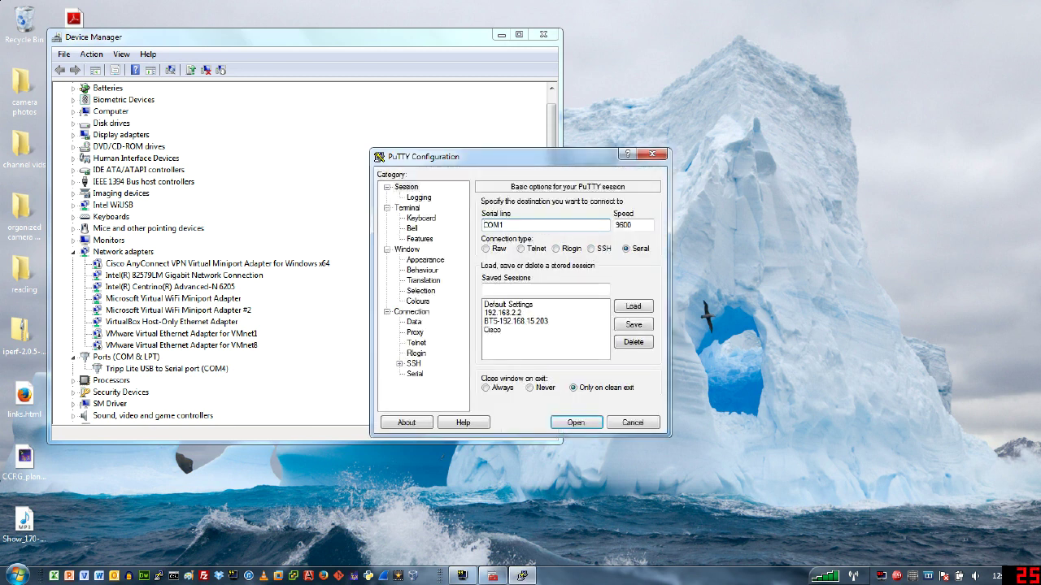
- Change the serial line from COM1 to COM4 and open the session
key("BackSpace")
type("4")
key("Return")
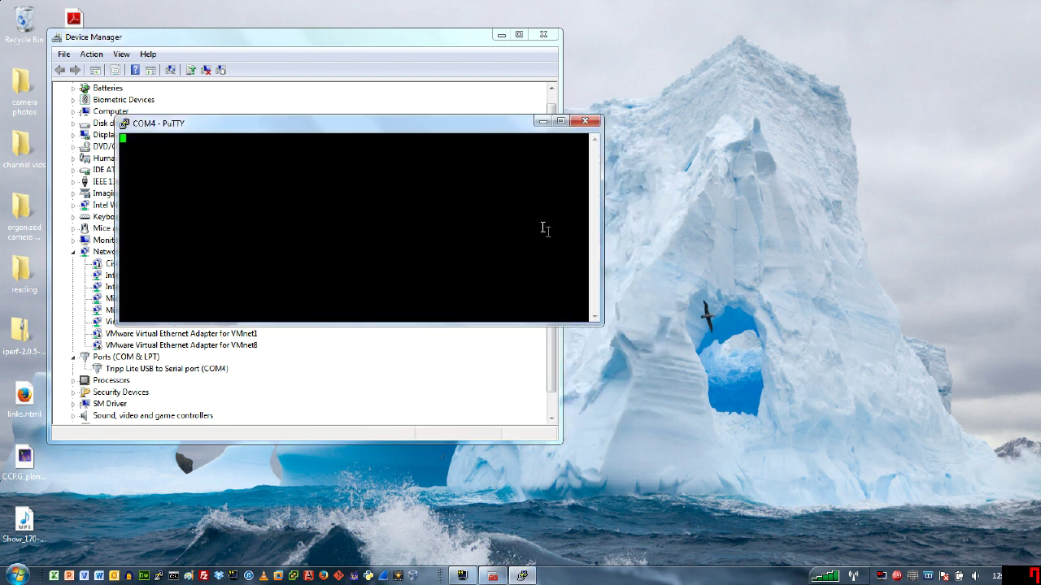
- Move the PuTTY terminal window and make it larger and taller
left_click_drag(410, 127, 461, 117)
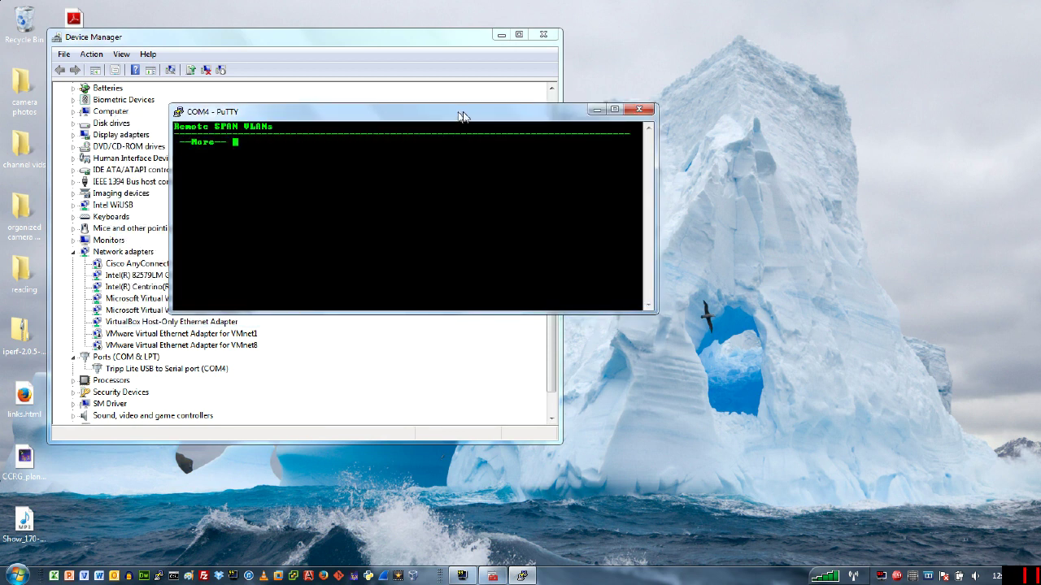
key("space")
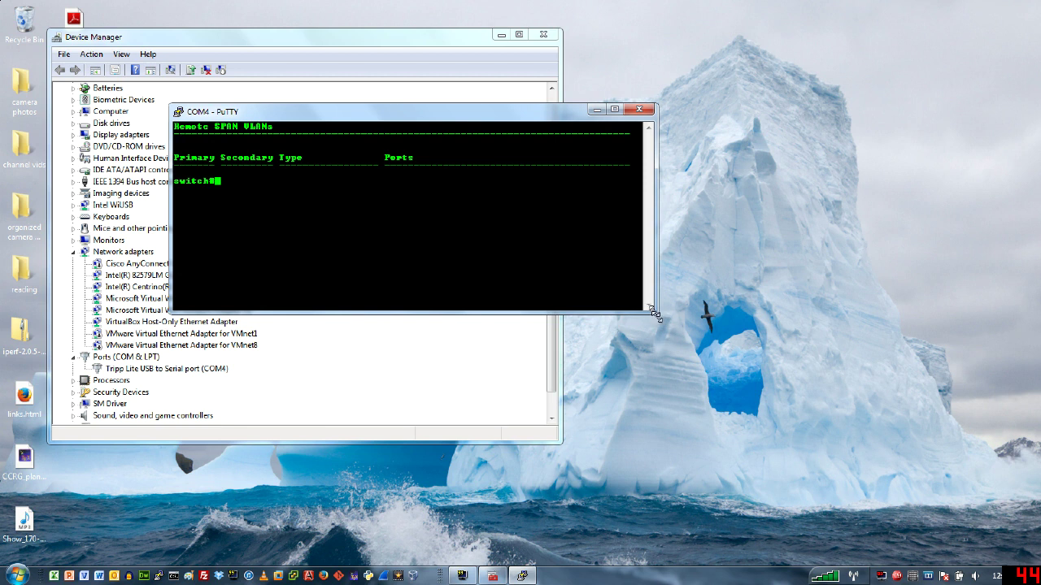
left_click_drag(655, 313, 811, 515)
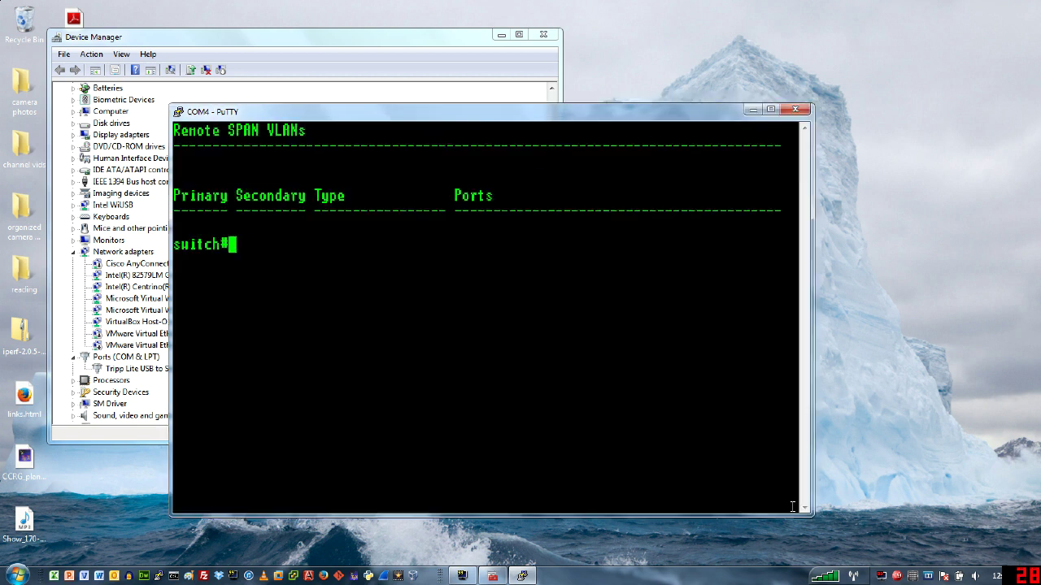
left_click_drag(476, 104, 475, 74)
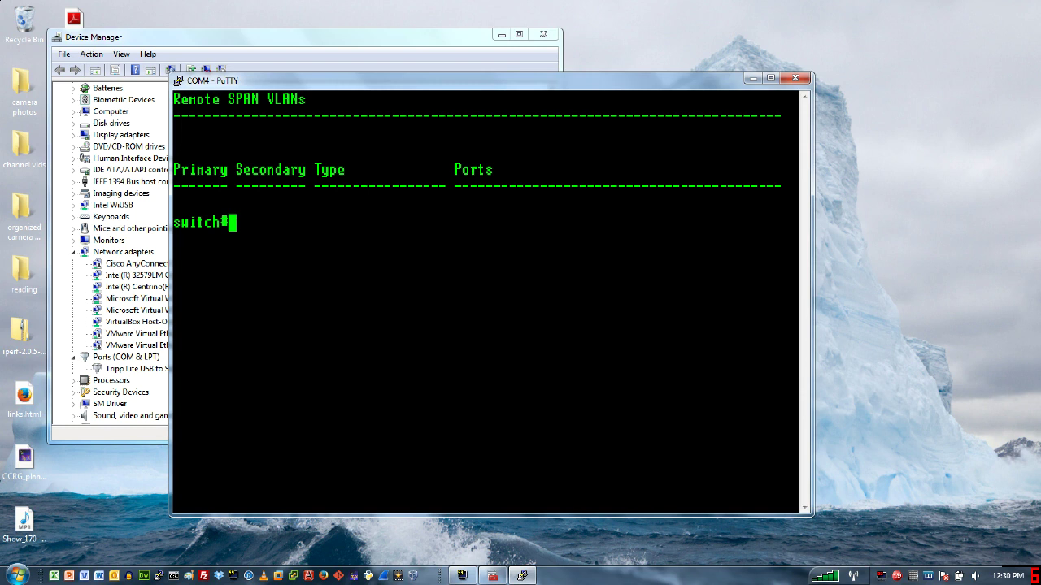
- Run 'sh vlan' and page through the table showing all ports in default VLAN 1
type("s")
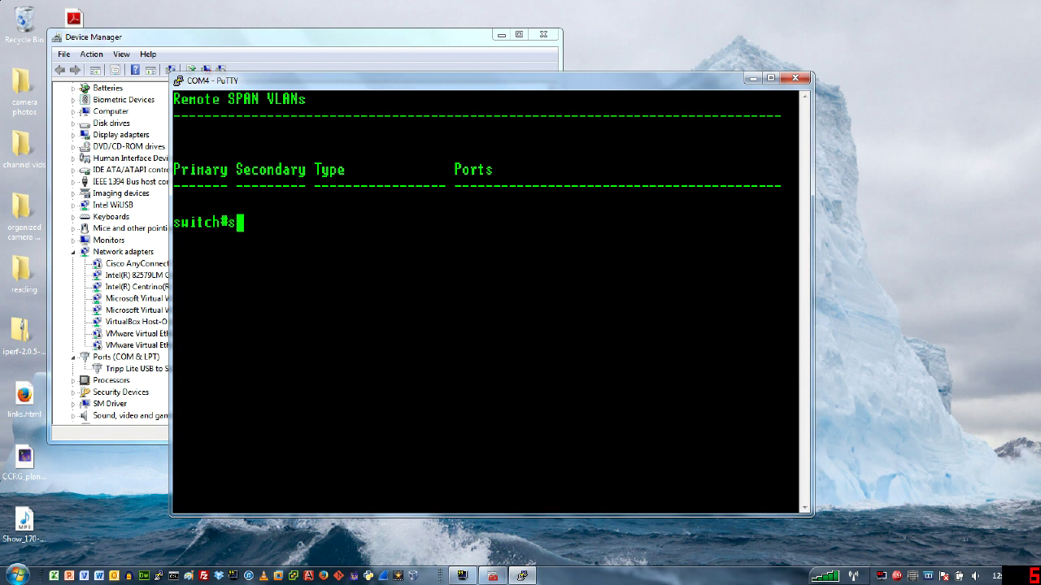
type("h vlan")
key("Return")
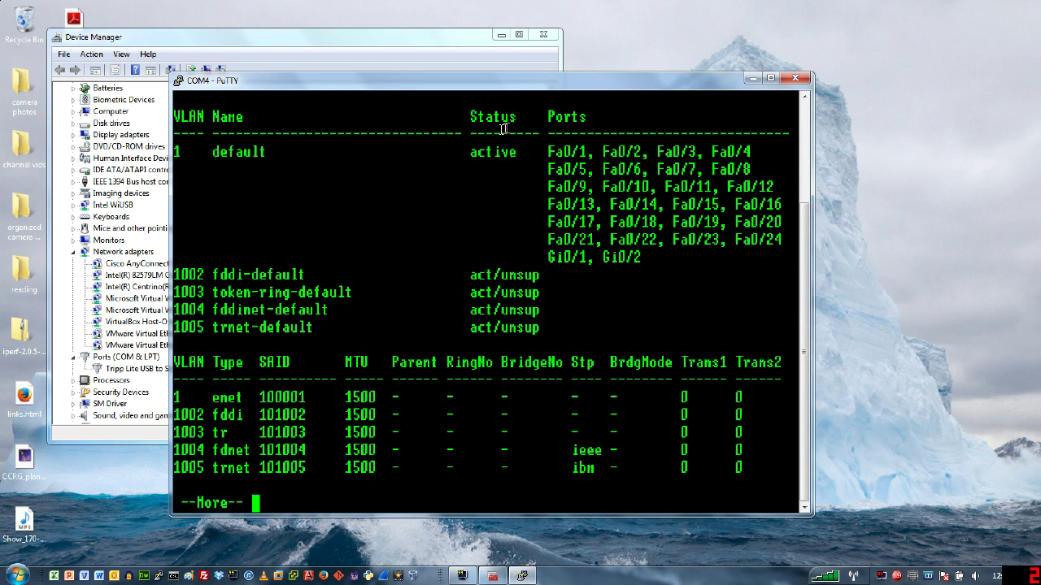
left_click_drag(533, 152, 737, 253)
left_click(663, 272)
key("space")
type("ch#conf t")
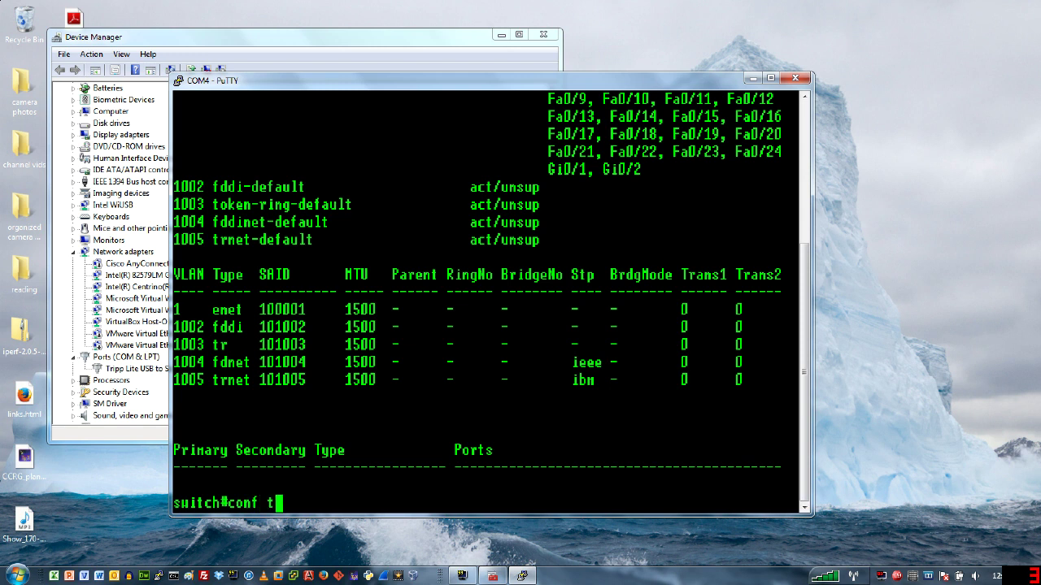
- Configure interface f0/1 with 'switchport access vlan 2' and exit configuration mode
key("Return")
type("in")
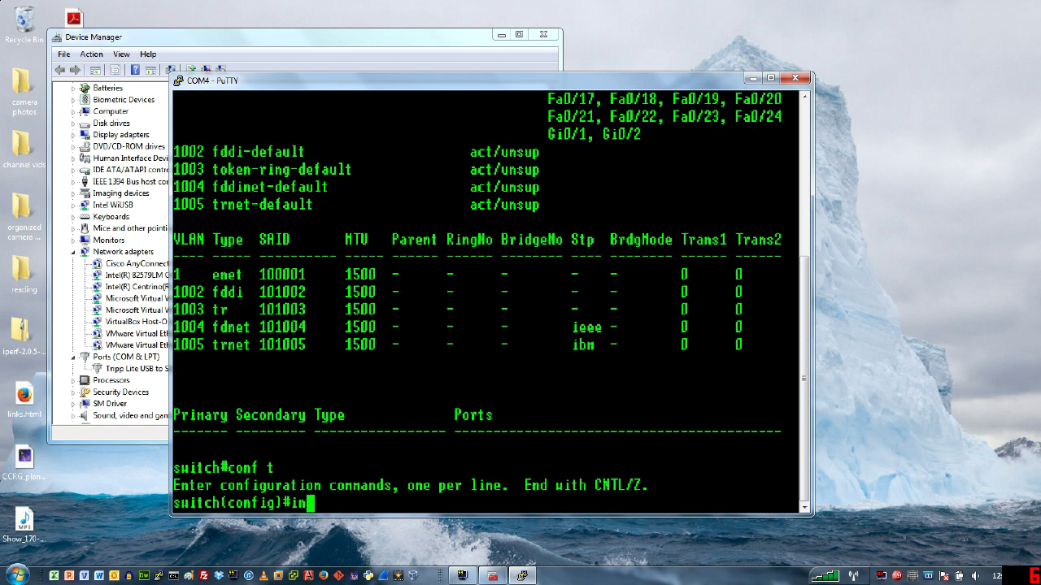
type("t f0/1")
key("Return")
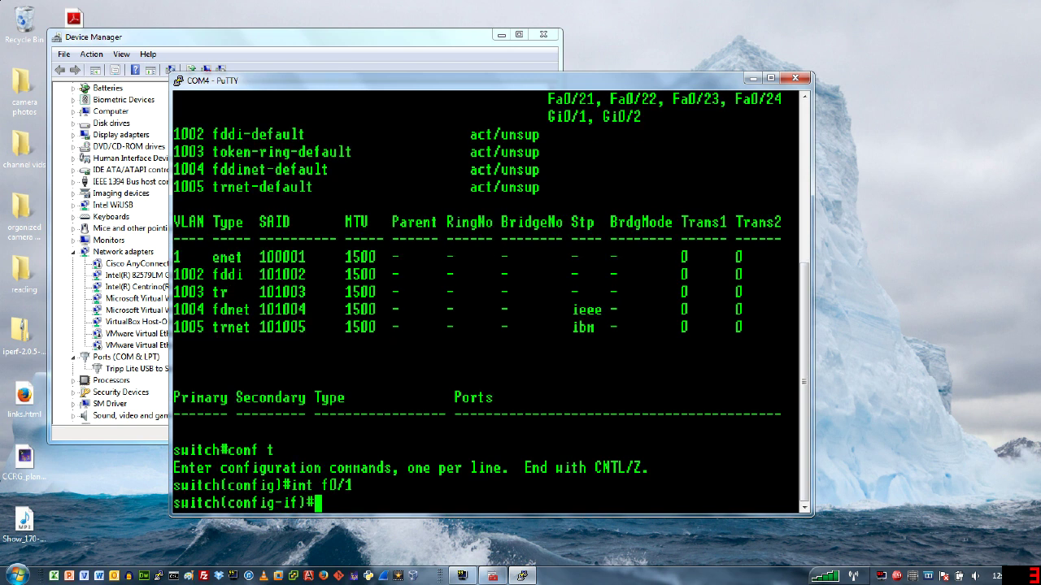
type("swt")
key("BackSpace")
key("Tab")
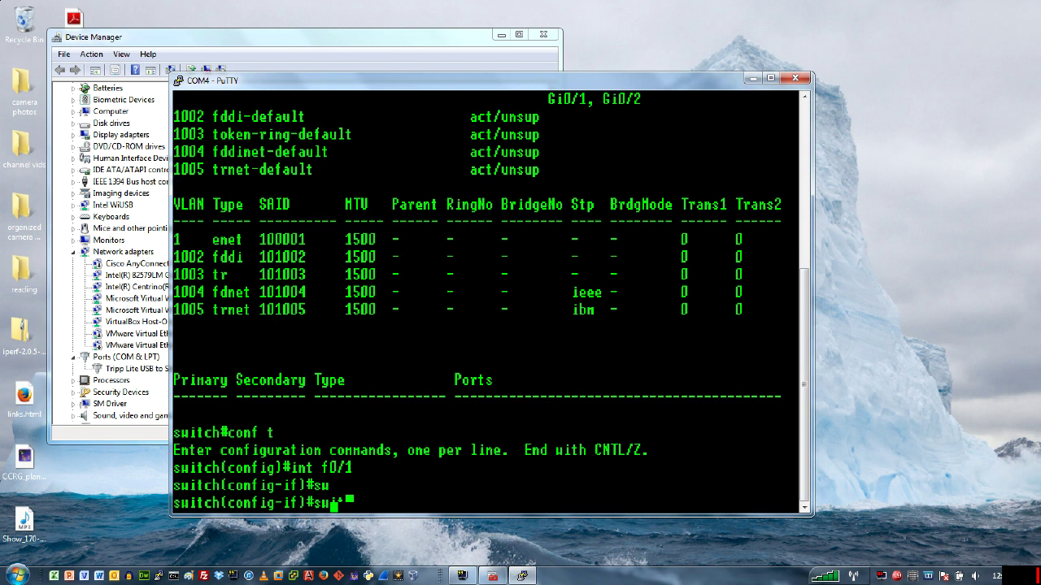
type("ccess")
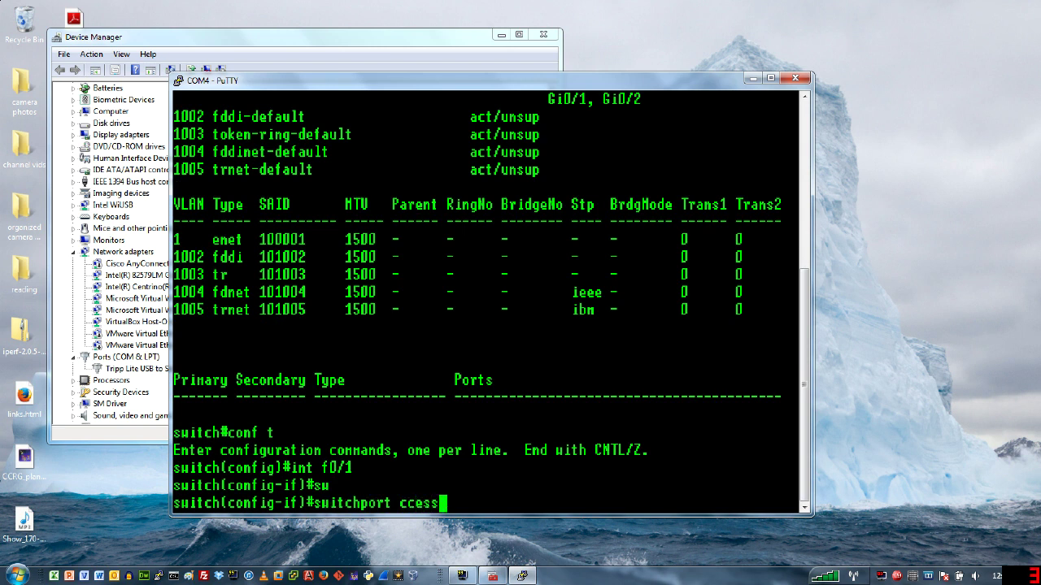
key("BackSpace")
key("BackSpace")
key("BackSpace")
key("BackSpace")
key("BackSpace")
type("access vlan 2")
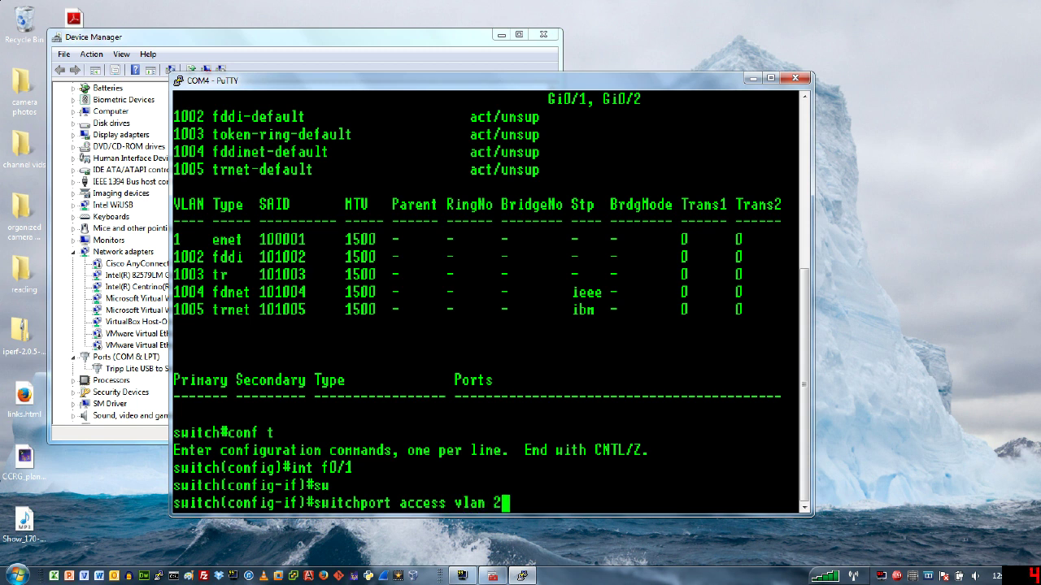
key("Return")
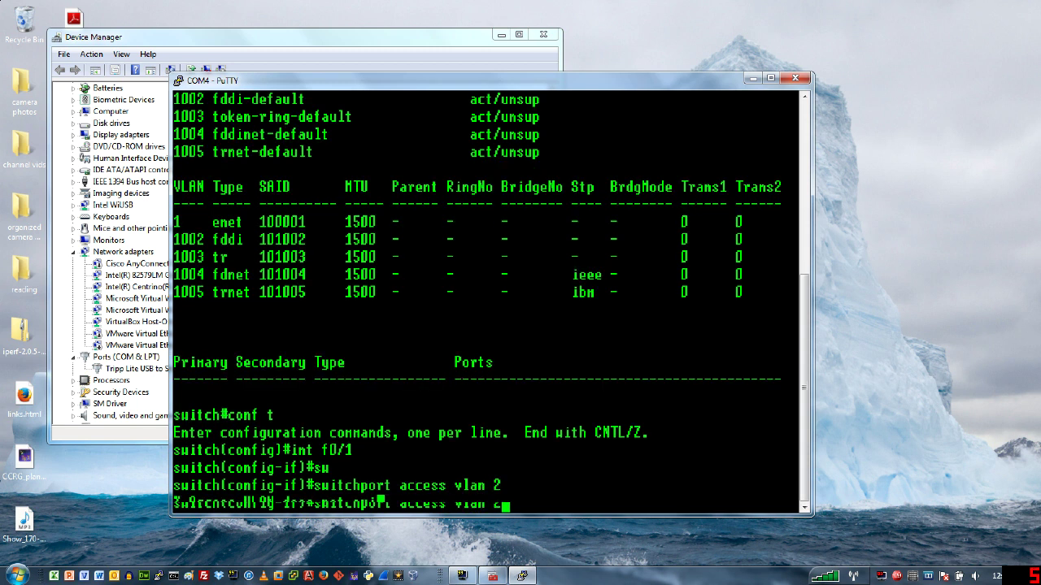
key("ctrl+z")
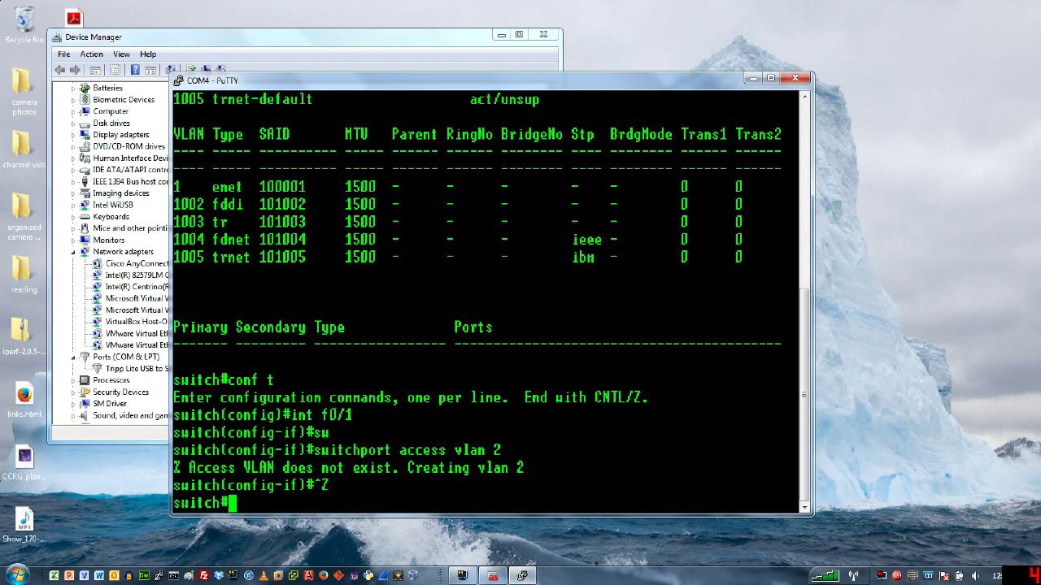
- Run 'sh vlan' and mark the new VLAN0002 row containing Fa0/1, then quit the pager
type("sh vlan")
key("Return")
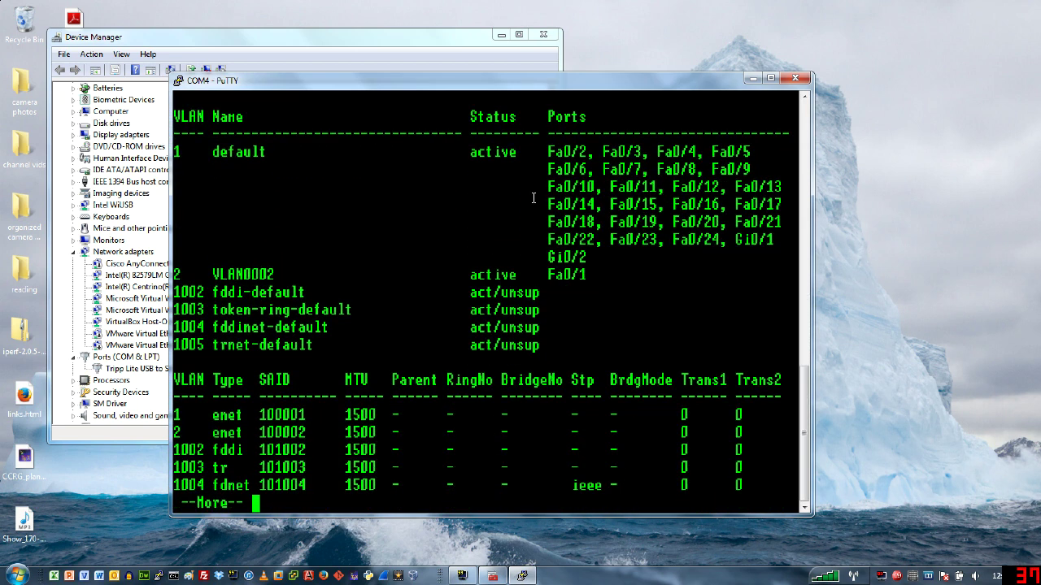
left_click_drag(281, 275, 176, 274)
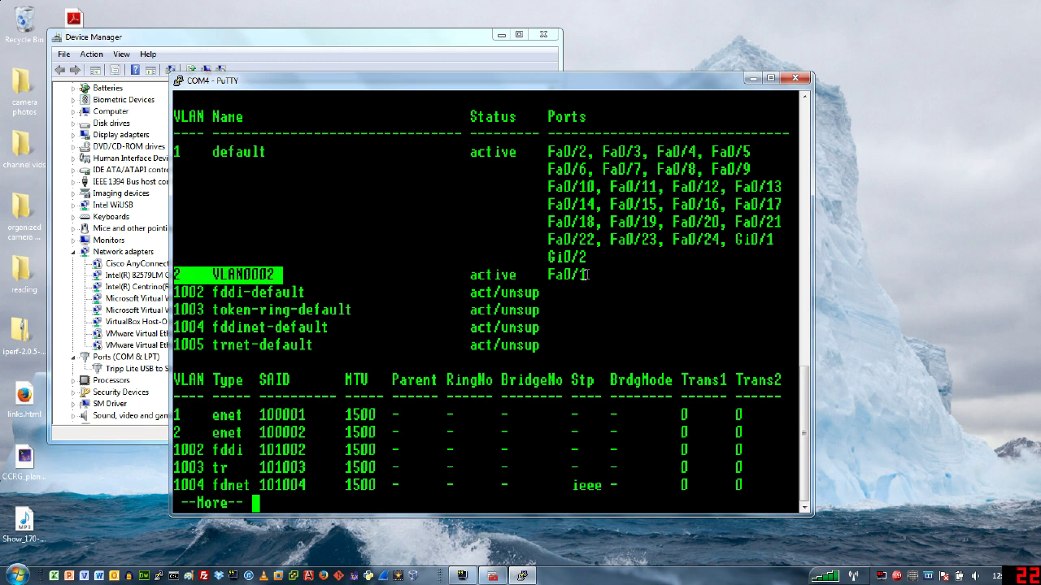
left_click_drag(586, 274, 478, 274)
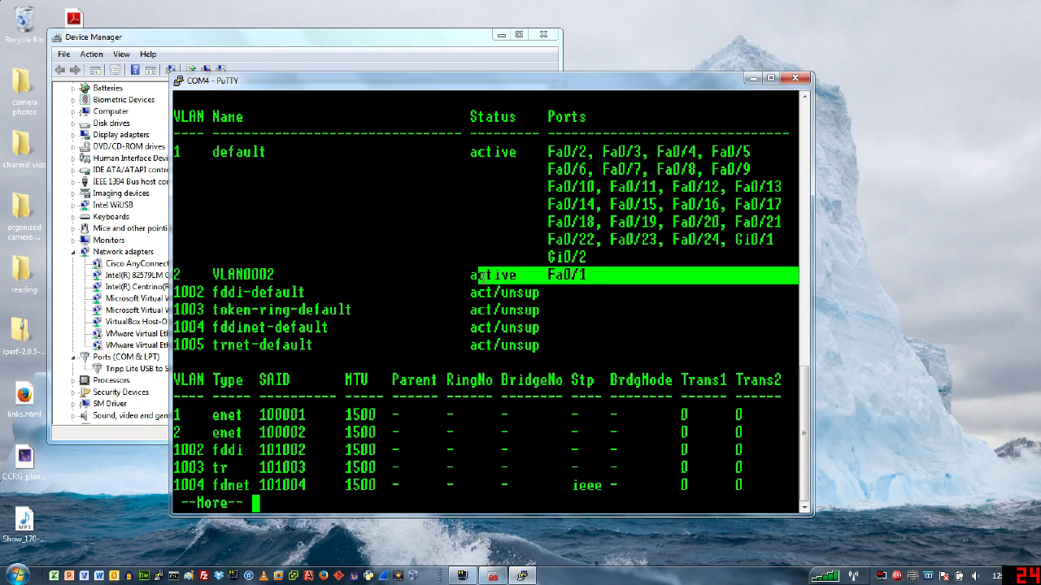
left_click(550, 270)
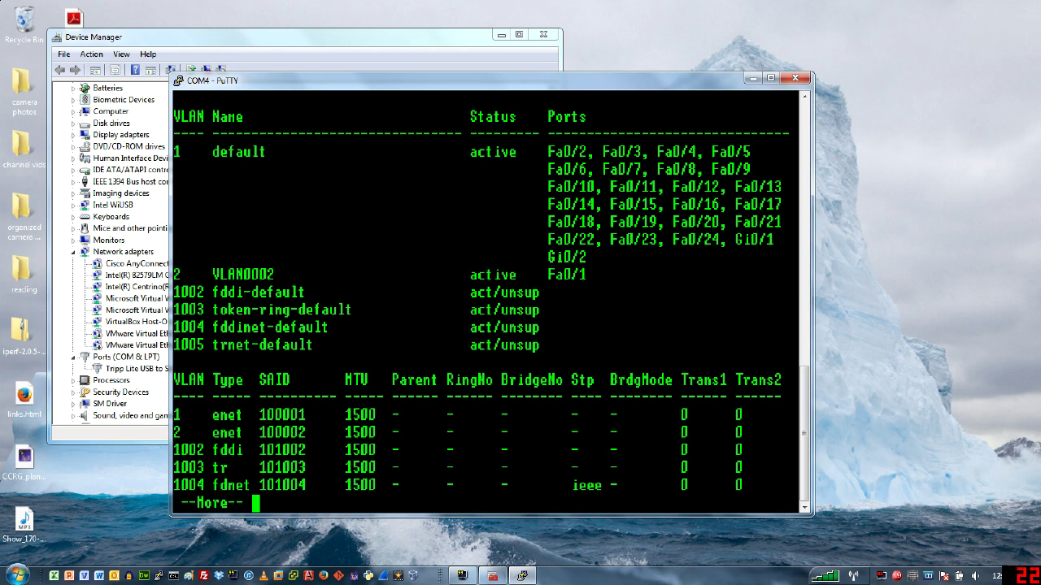
type("qc")
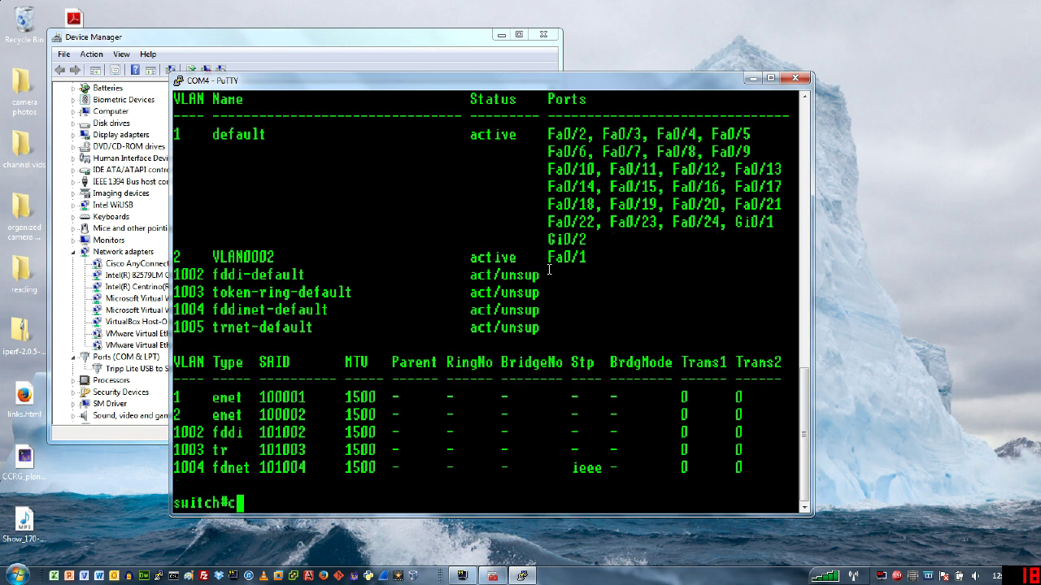
type("onf t")
- In global configuration, select 'interface range f0/2 - 12'
key("Return")
type("itch(config)#i")
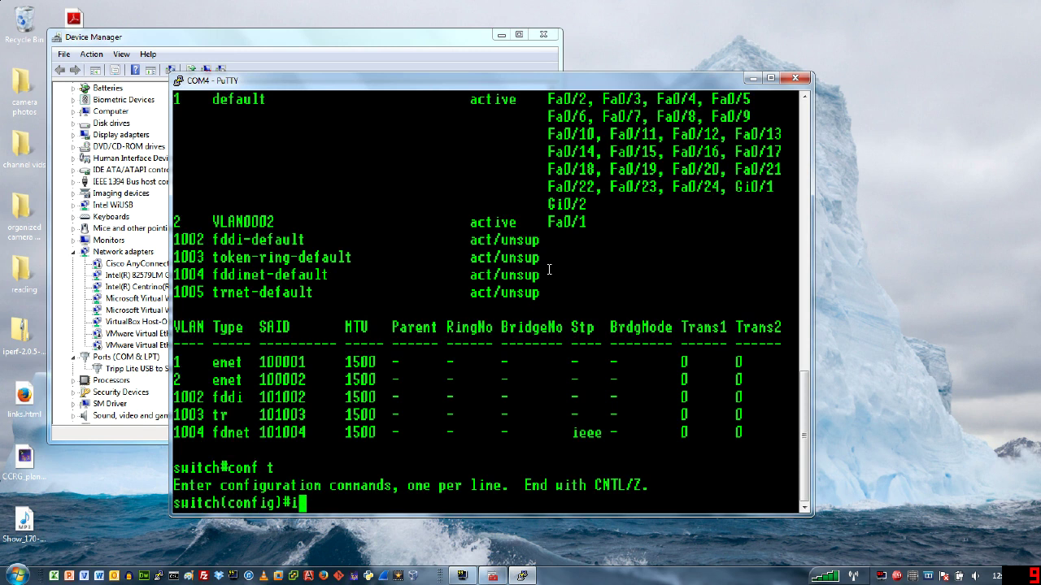
type("nt f")
key("BackSpace")
key("BackSpace")
key("Tab")
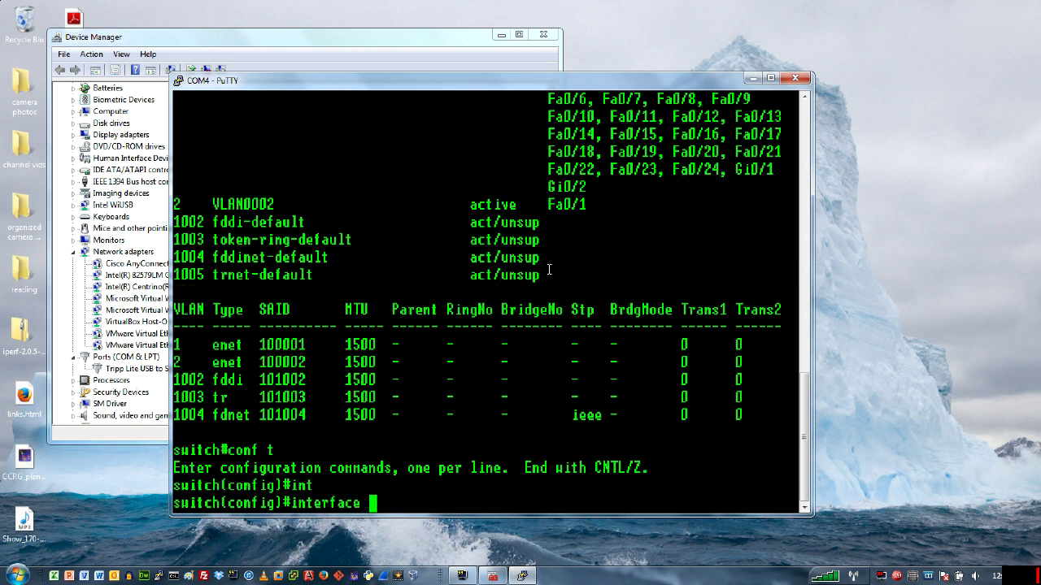
type("ra")
key("Tab")
type("f")
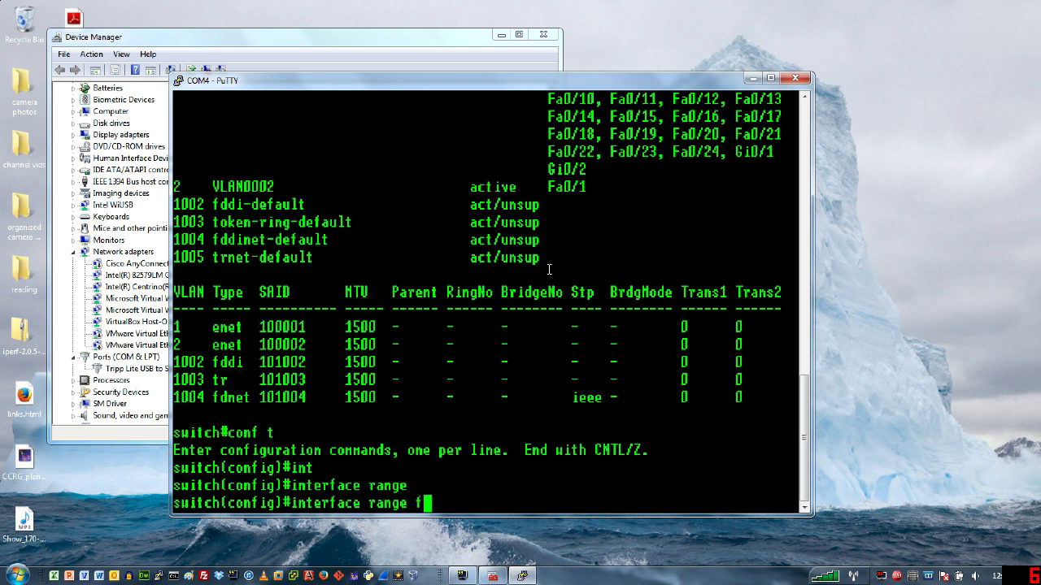
type("0/2 - 12")
key("Return")
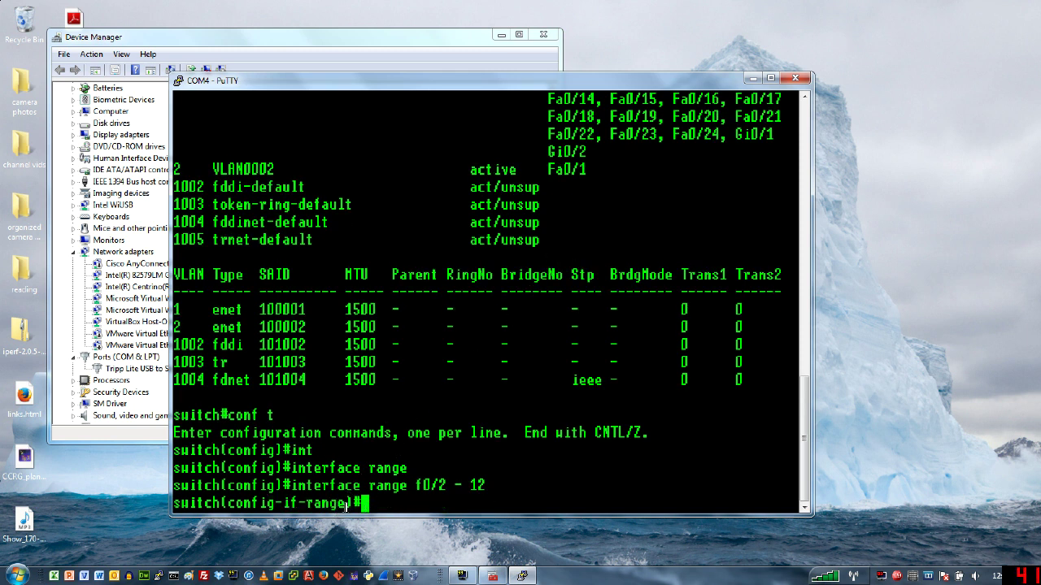
- Apply 'switchport access vlan 2' to the selected ports and leave configuration mode
left_click_drag(345, 505, 244, 504)
left_click(396, 504)
type("su")
key("Tab")
type("a")
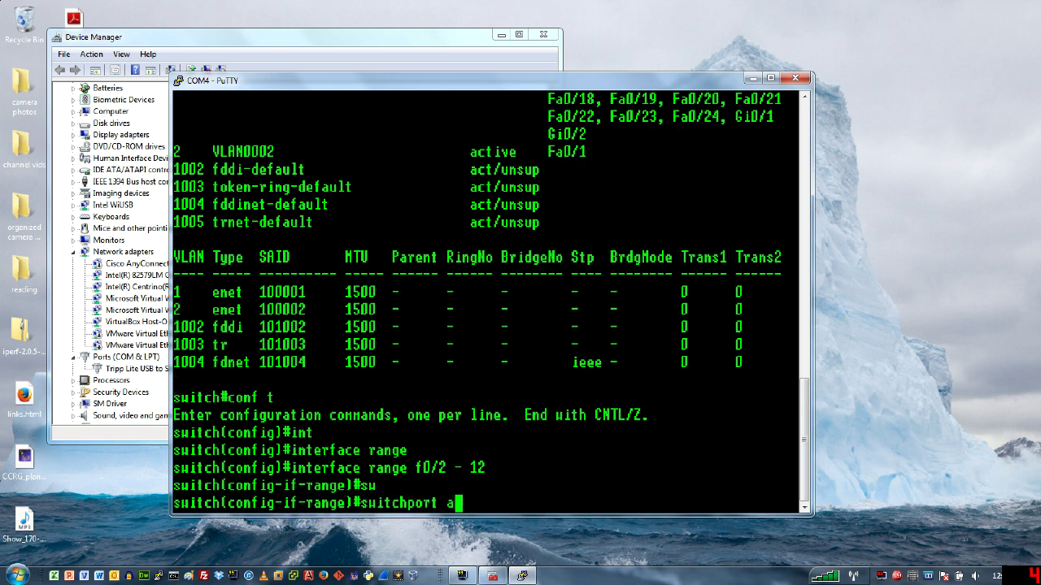
type("cc")
key("Tab")
type("v")
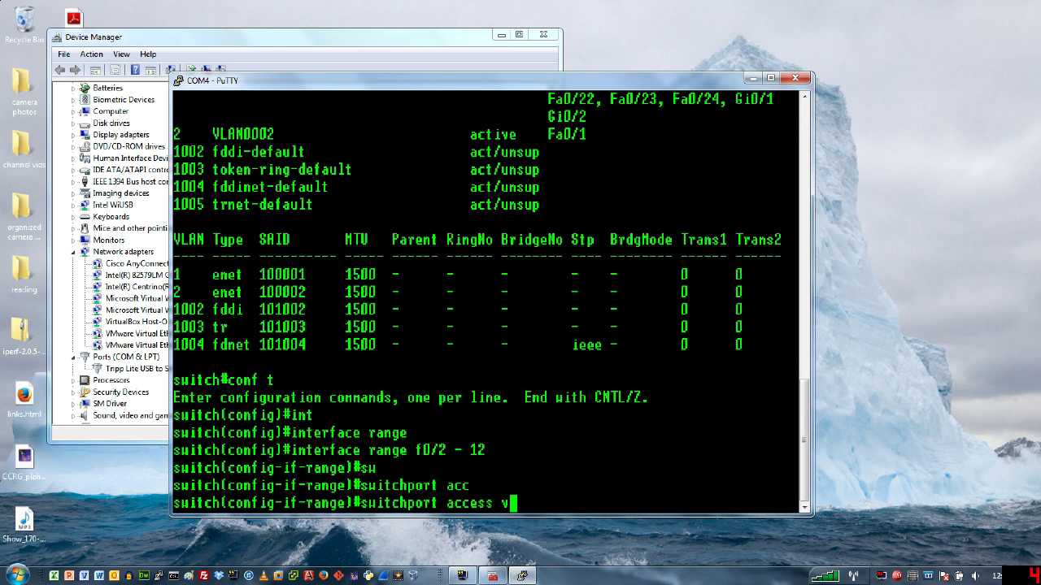
type("lan 2")
key("Return")
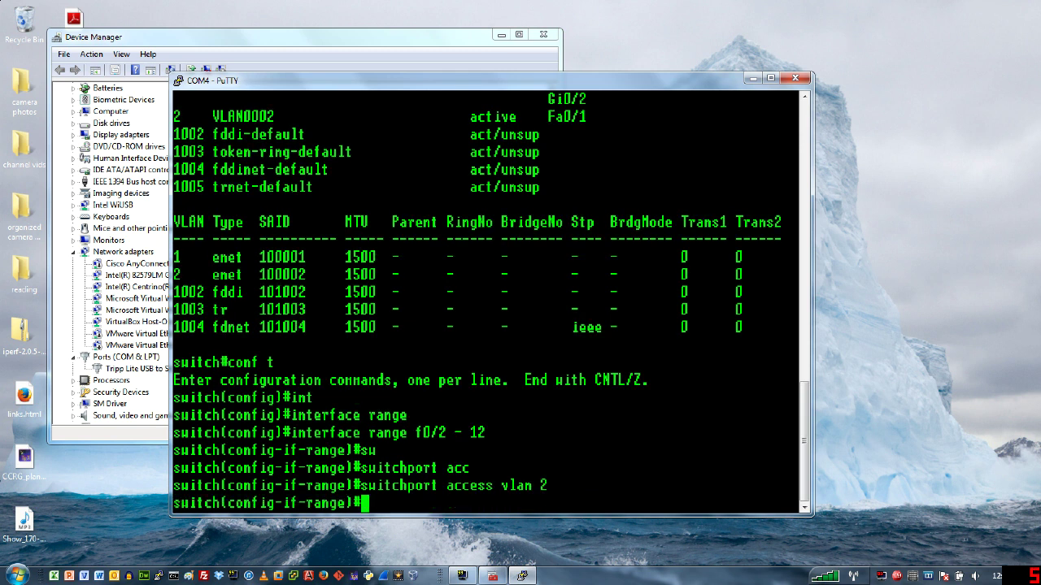
key("ctrl+z")
- Run 'sh vlan' to confirm VLAN0002 now lists Fa0/1 through Fa0/12
type("switch#s")
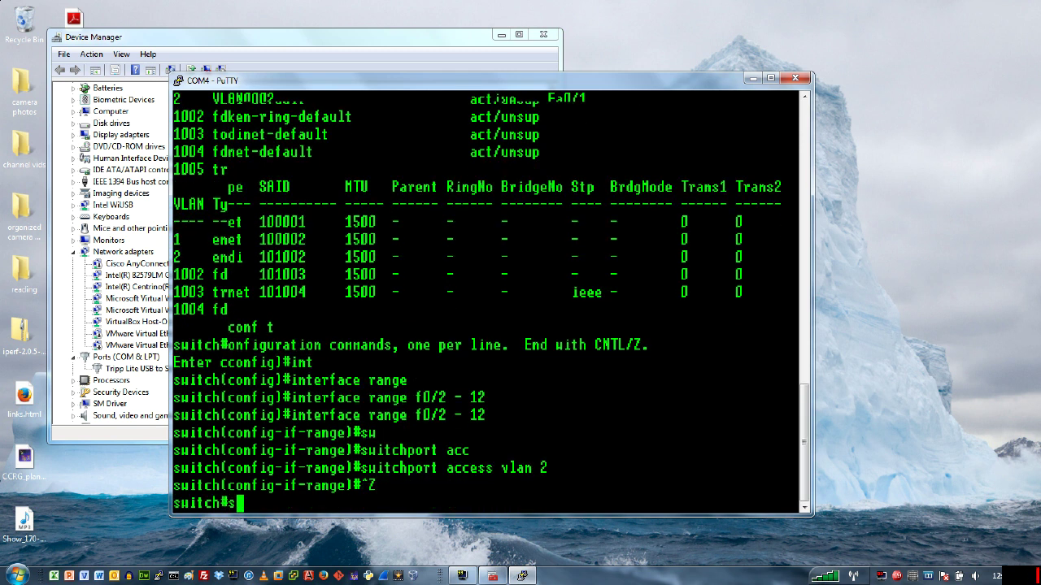
type("h vlan")
key("Return")
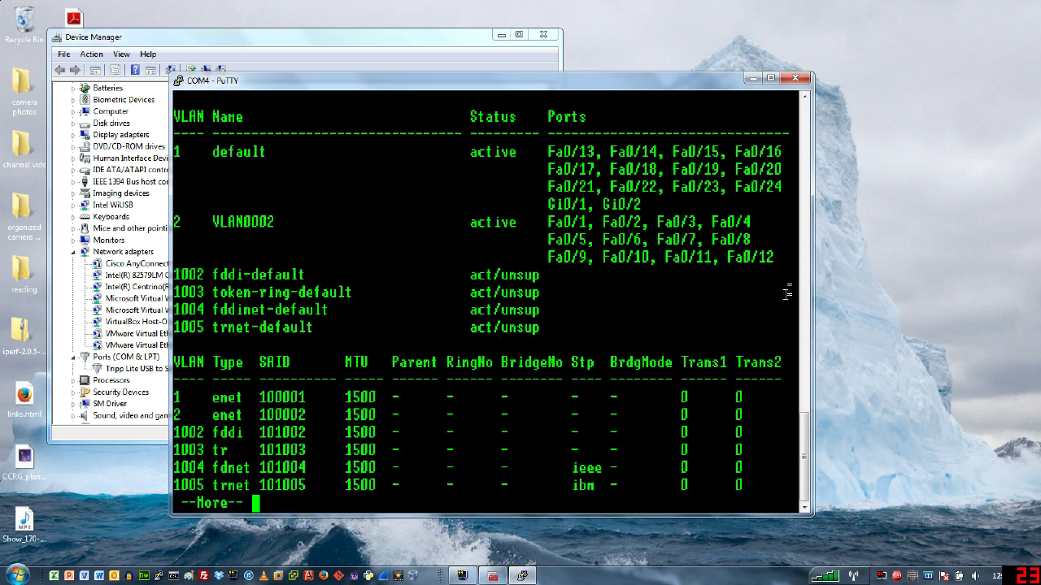
left_click_drag(775, 257, 174, 221)
left_click(486, 276)
key("space")
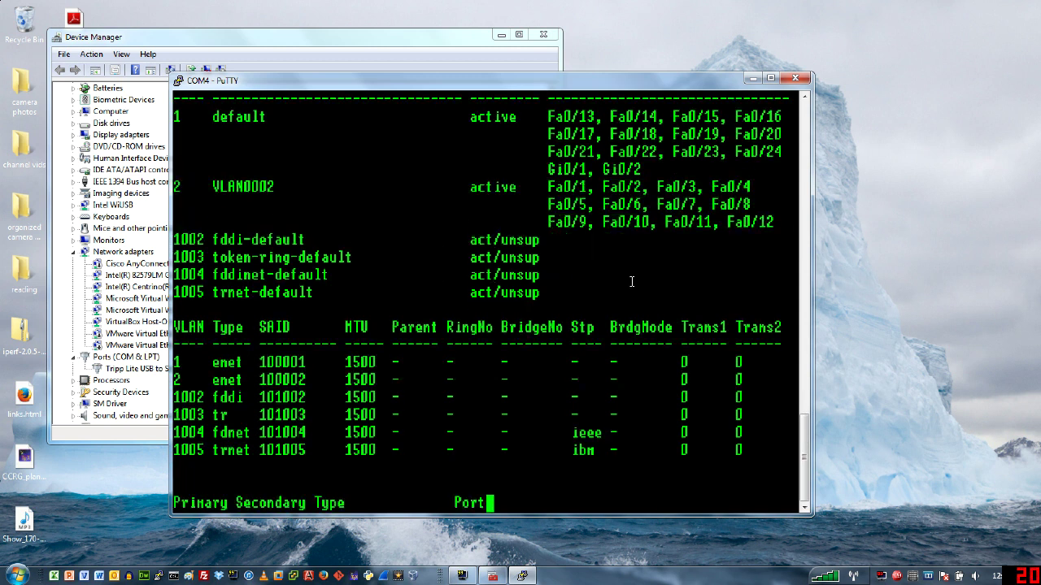
type("ch#c")
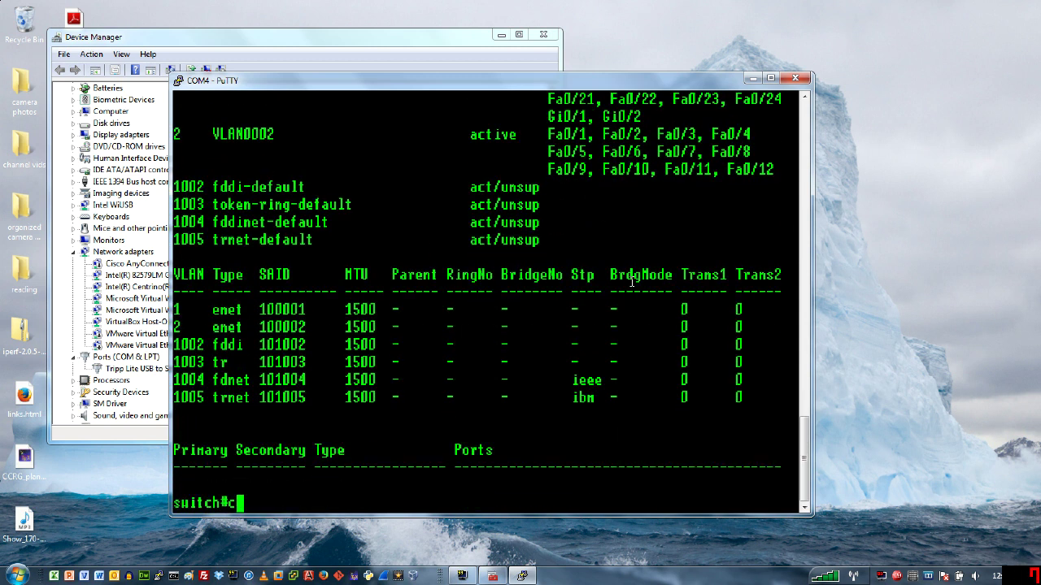
type("onf t")
- In global configuration, select 'interface range f0/13 -24'
key("Return")
type("ig)#i")
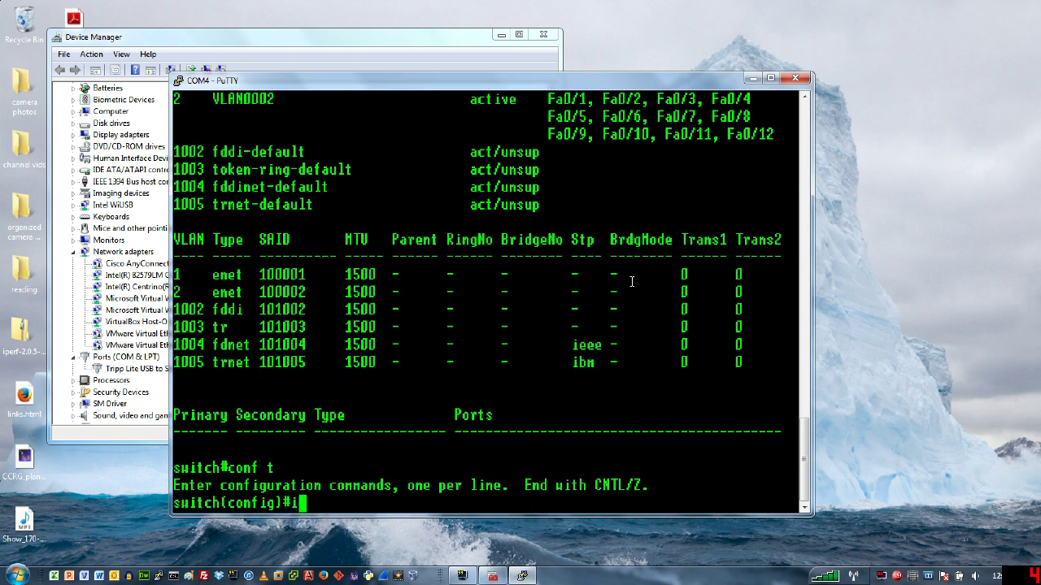
type("nt")
key("Tab")
type("r")
type("ange")
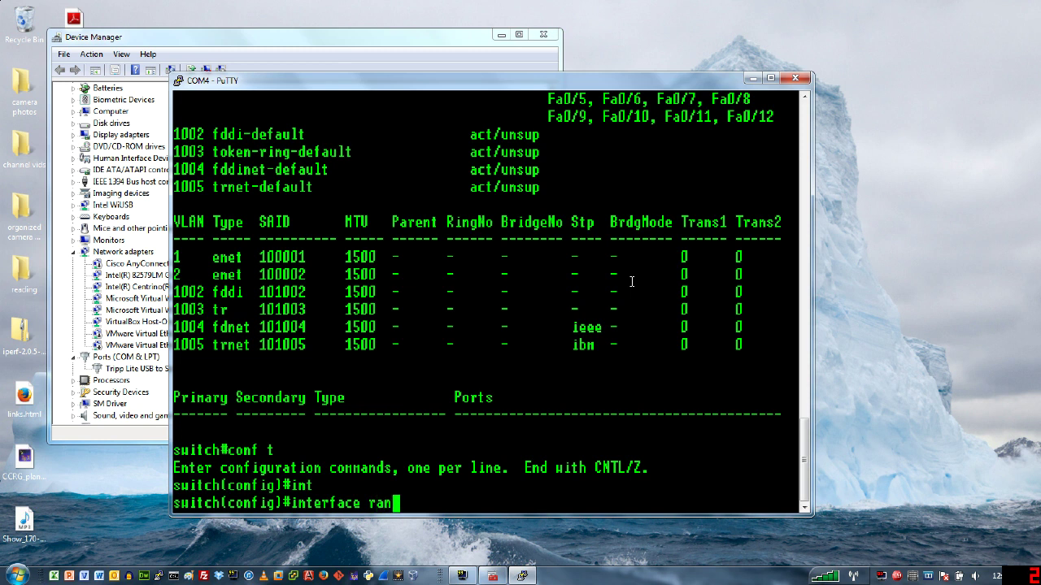
key("Tab")
type("f0/1")
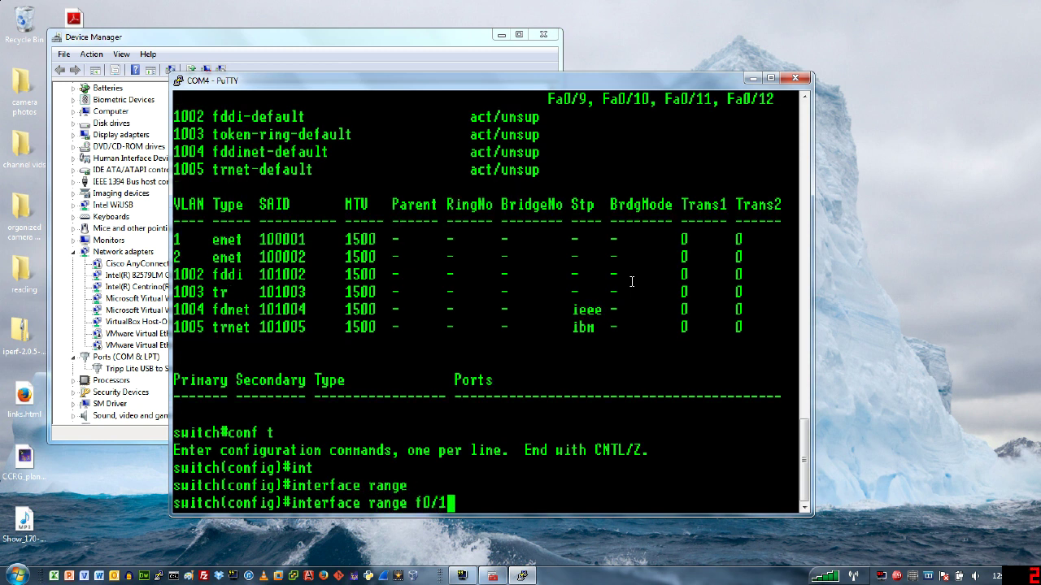
type("3 -24")
key("Return")
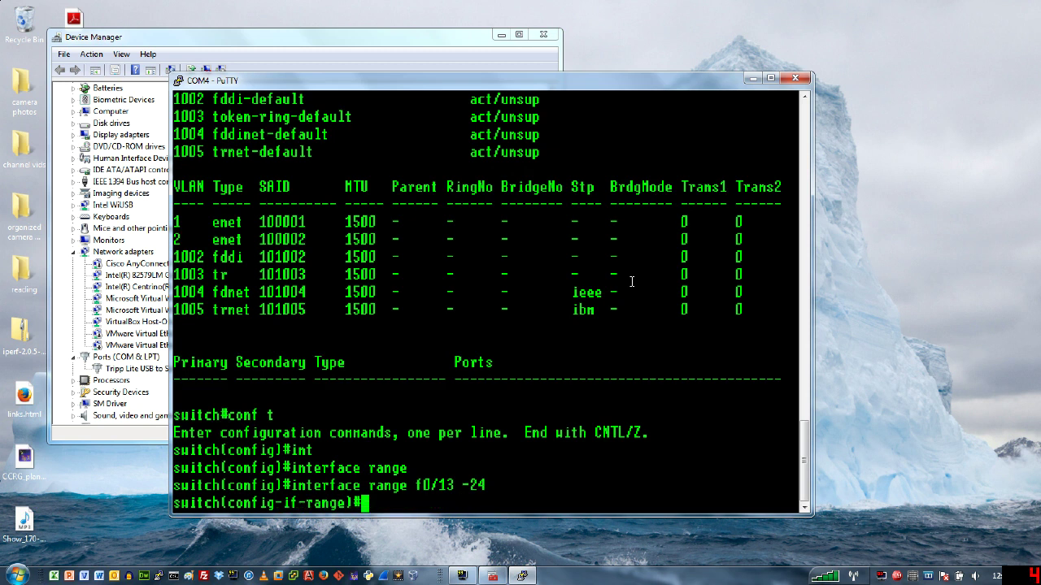
- Apply 'switchport access vlan 3' to those ports and exit with Ctrl+Z
type("su")
key("Tab")
type("a")
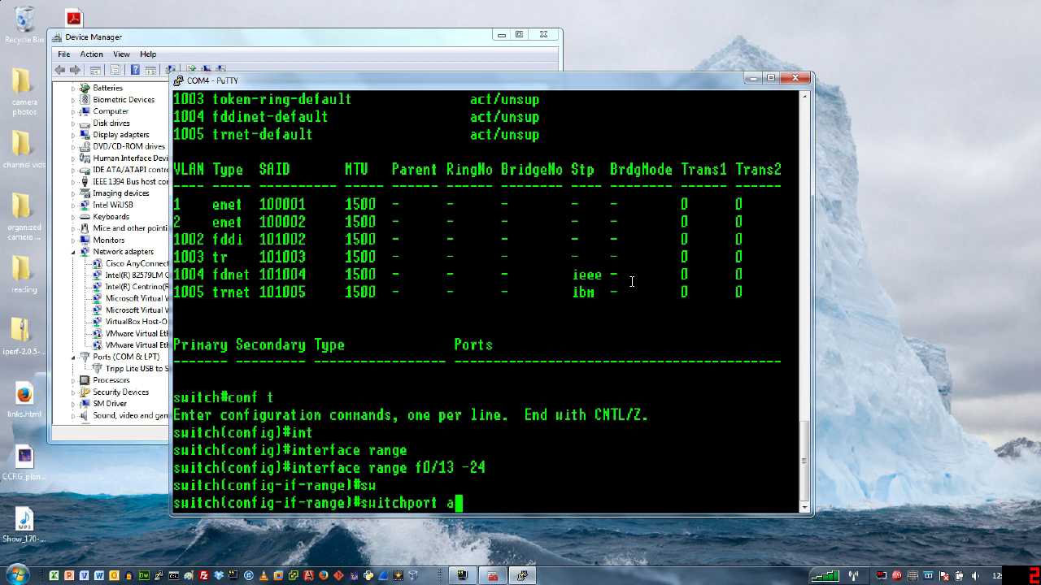
type("ccess vlan ")
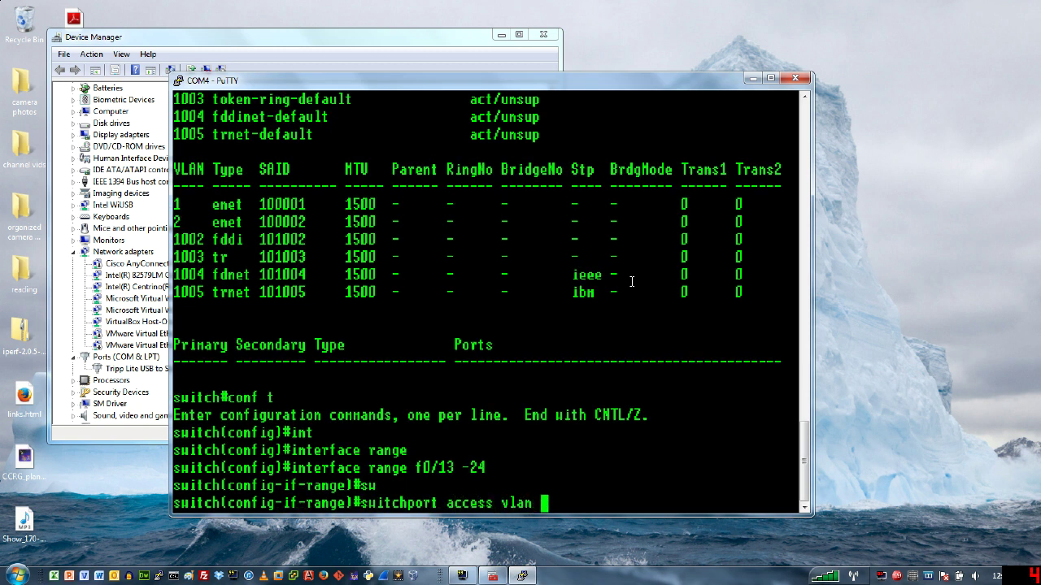
type("3")
key("Return")
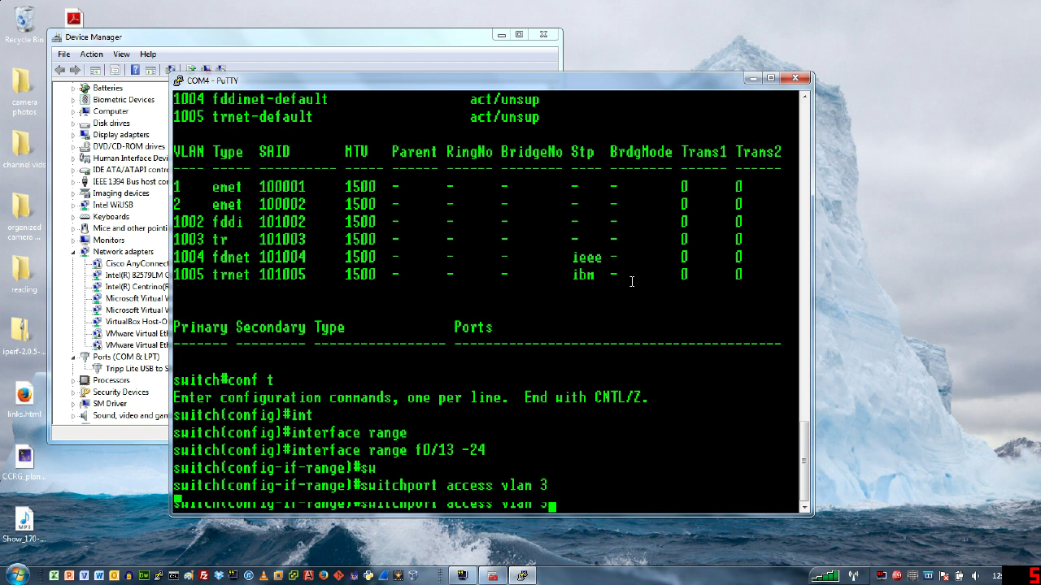
key("ctrl+z")
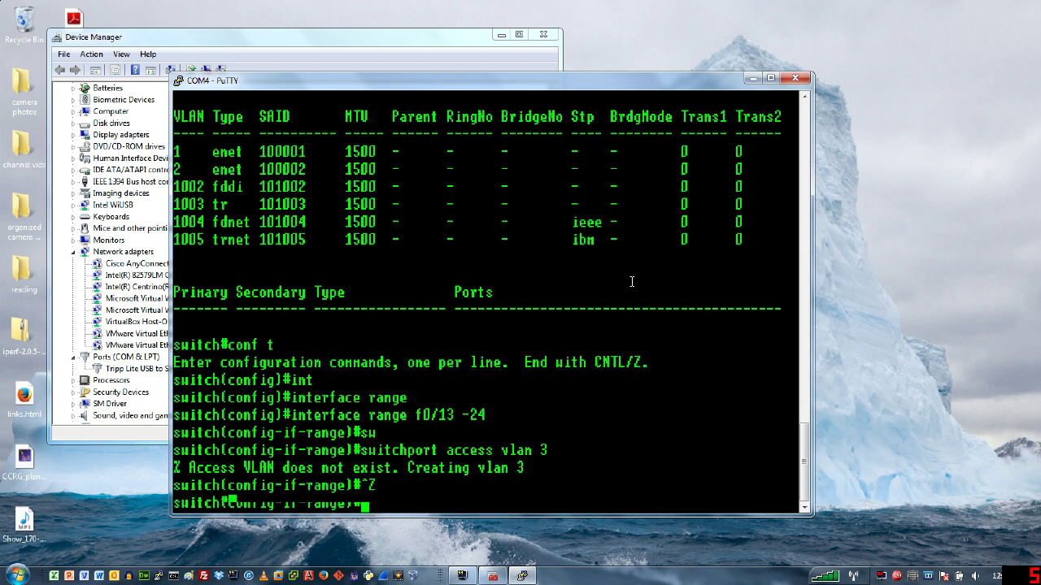
type("sh ru")
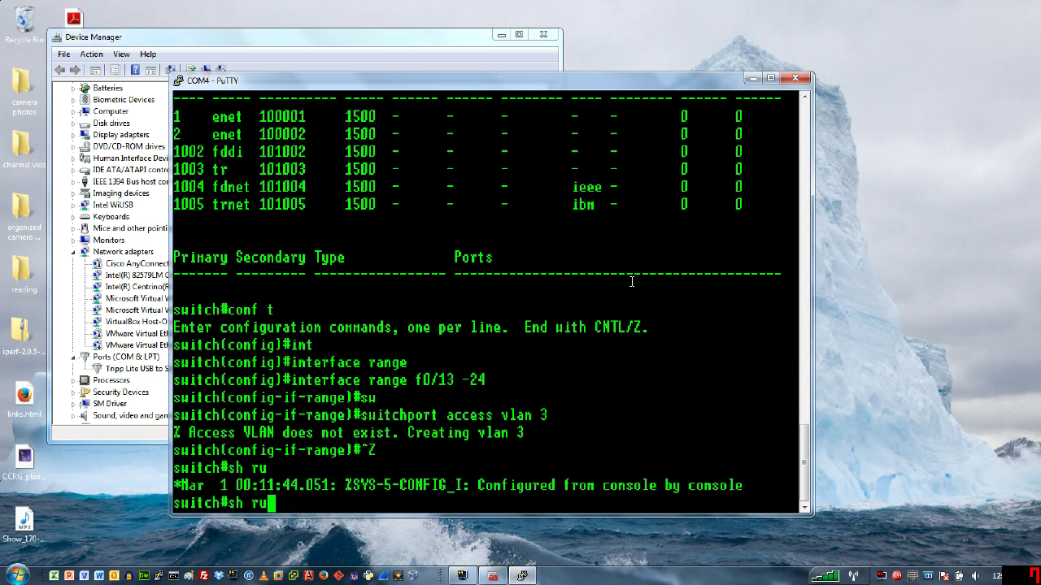
key("BackSpace")
key("BackSpace")
key("BackSpace")
key("BackSpace")
key("BackSpace")
- Run 'sh vlan' and mark the Fa0/1–Fa0/12 and Fa0/13–Fa0/24 port lists of VLANs 2 and 3
type("sh vlan")
key("Return")
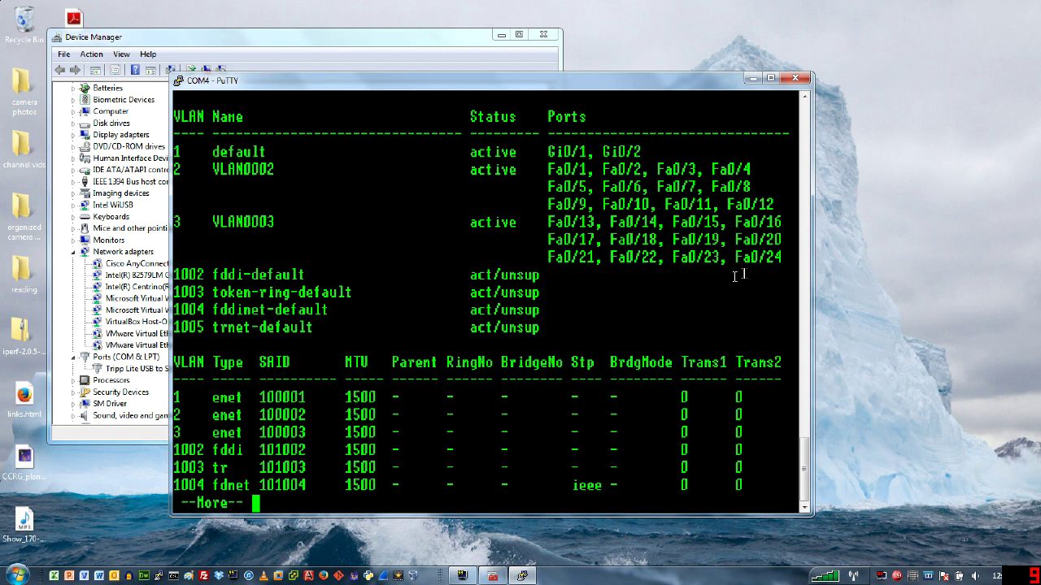
left_click_drag(779, 258, 173, 152)
left_click(556, 258)
type("q")
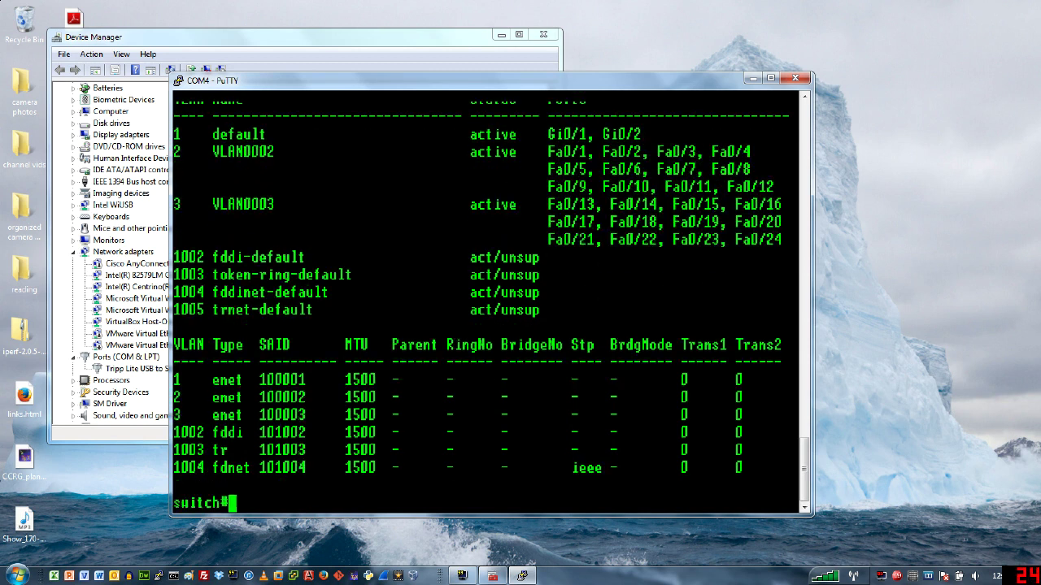
type("co")
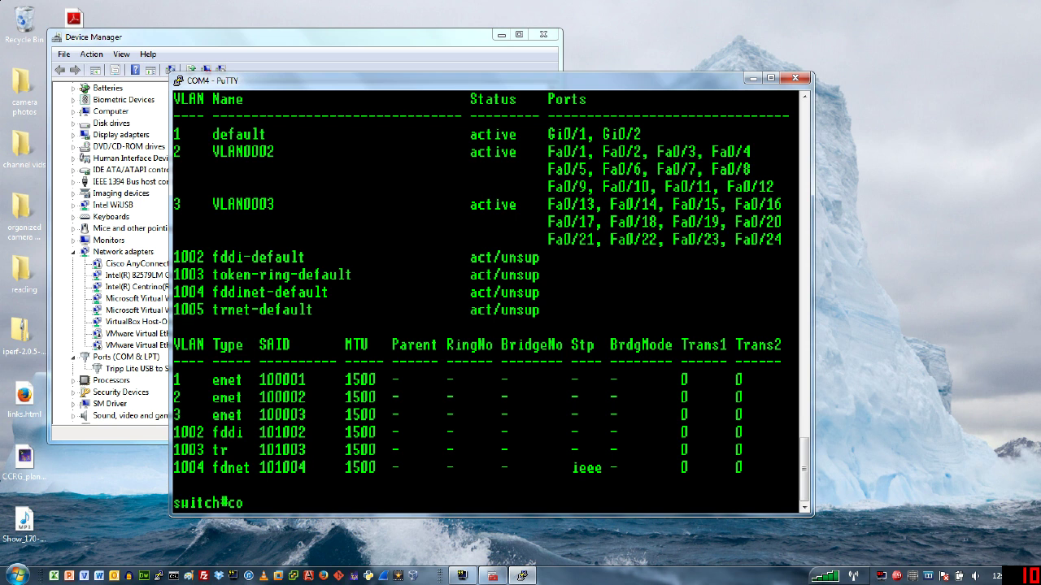
- Enter 'ip routing' in global configuration, then 'exit' to the privileged prompt
type("nf t")
key("Return")
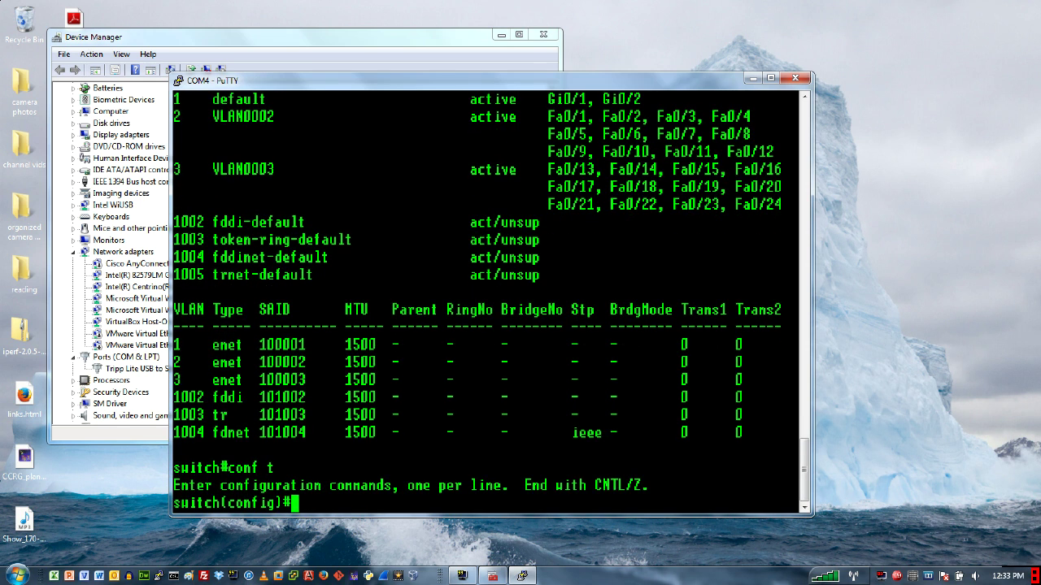
type("ip routin")
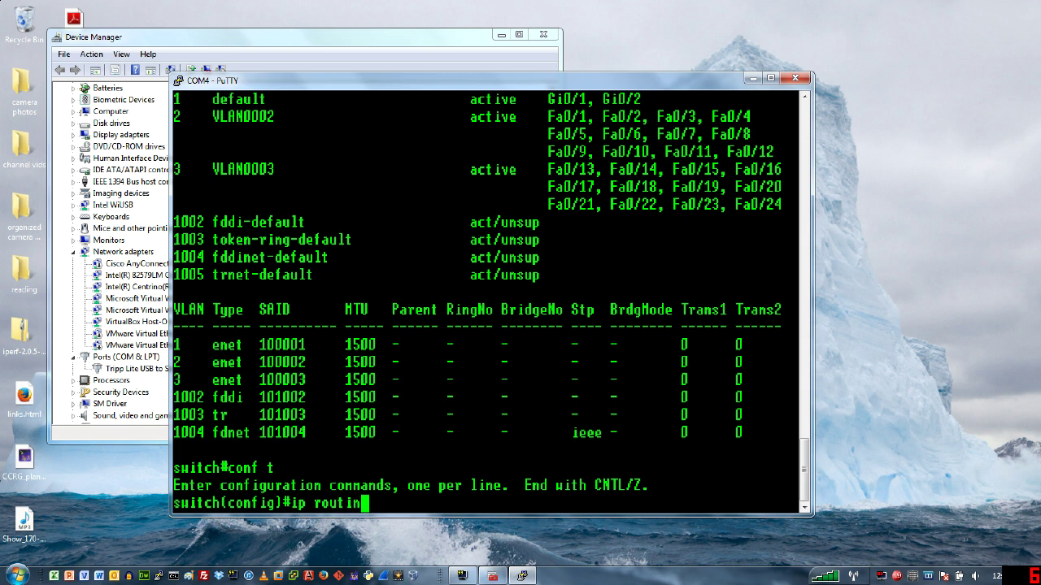
type("g")
key("Return")
type("e")
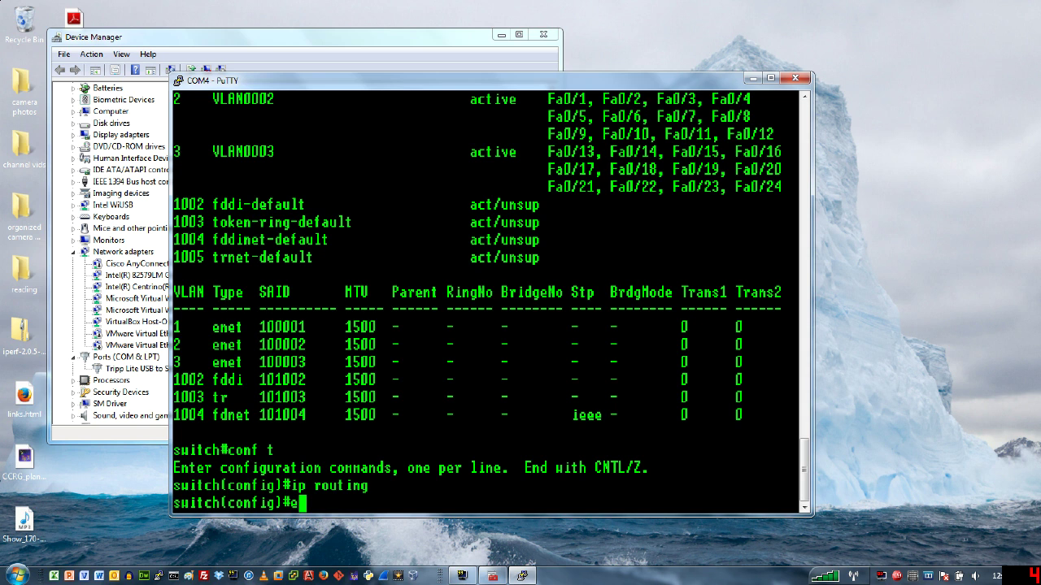
type("xit")
key("Return")
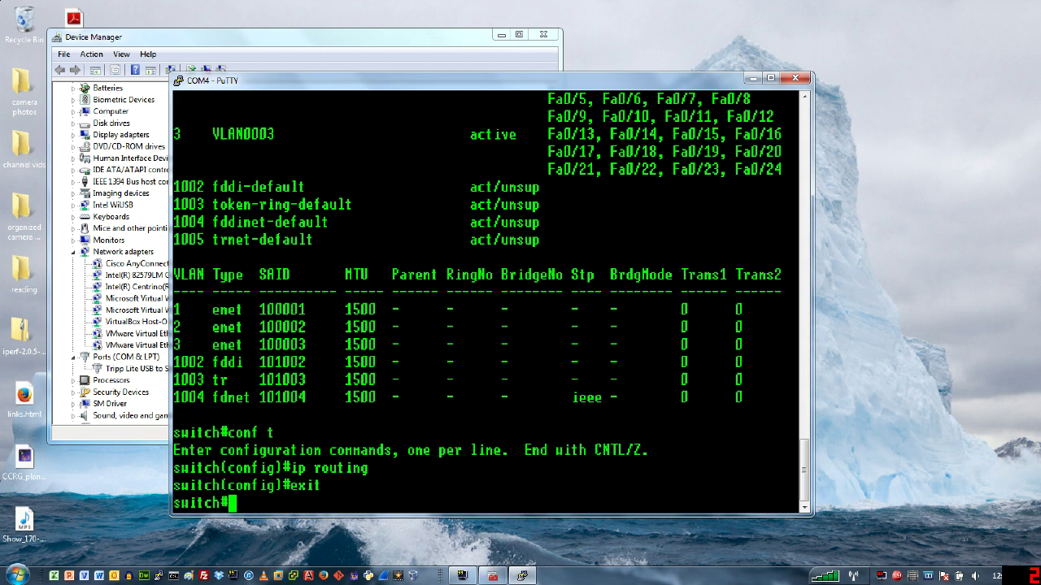
key("Return")
key("Return")
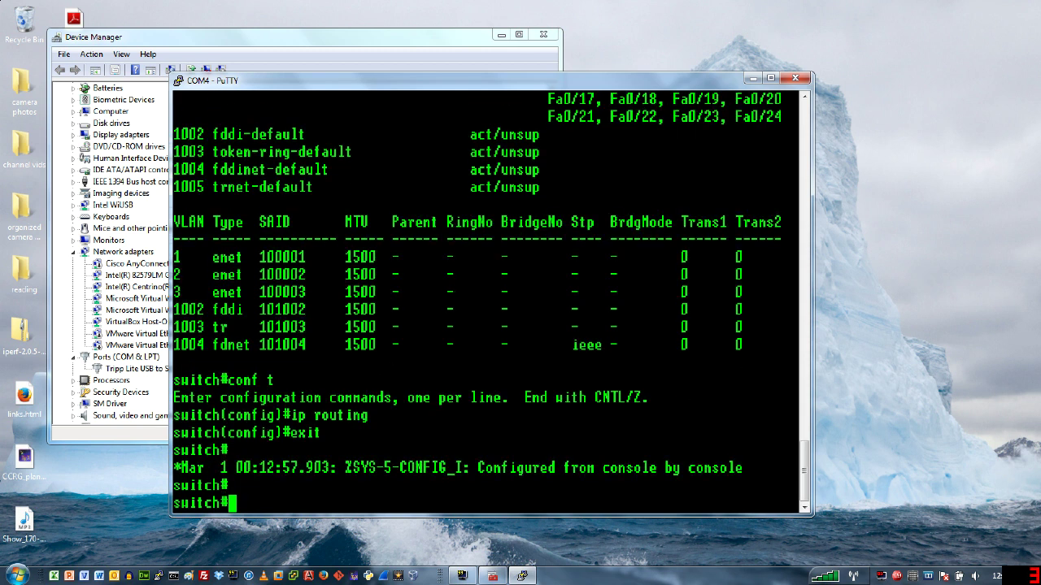
- Run 'sh run' and mark the ip routing line in the running configuration
type("sh run")
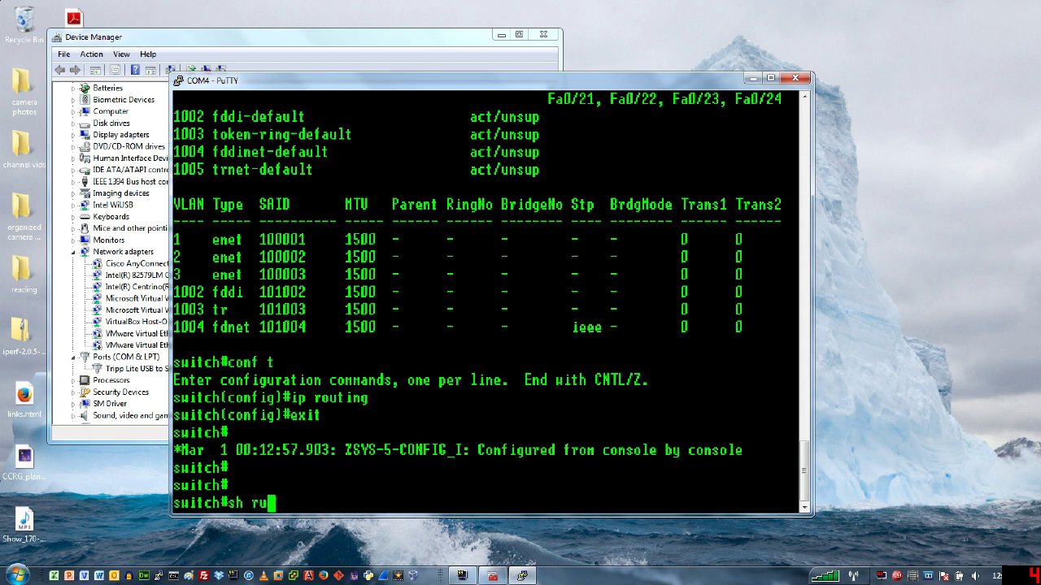
key("Return")
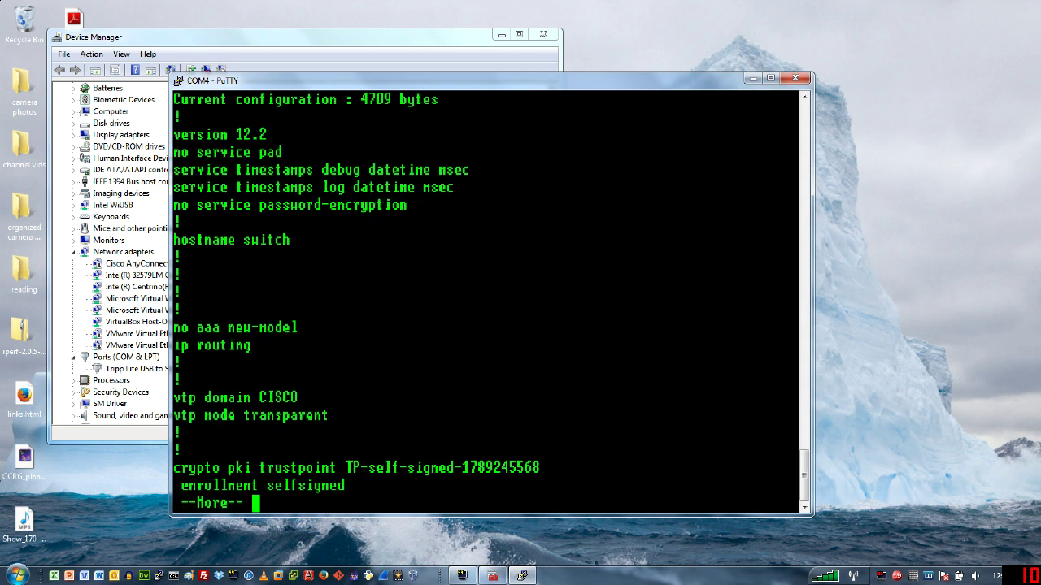
key("space")
key("Return")
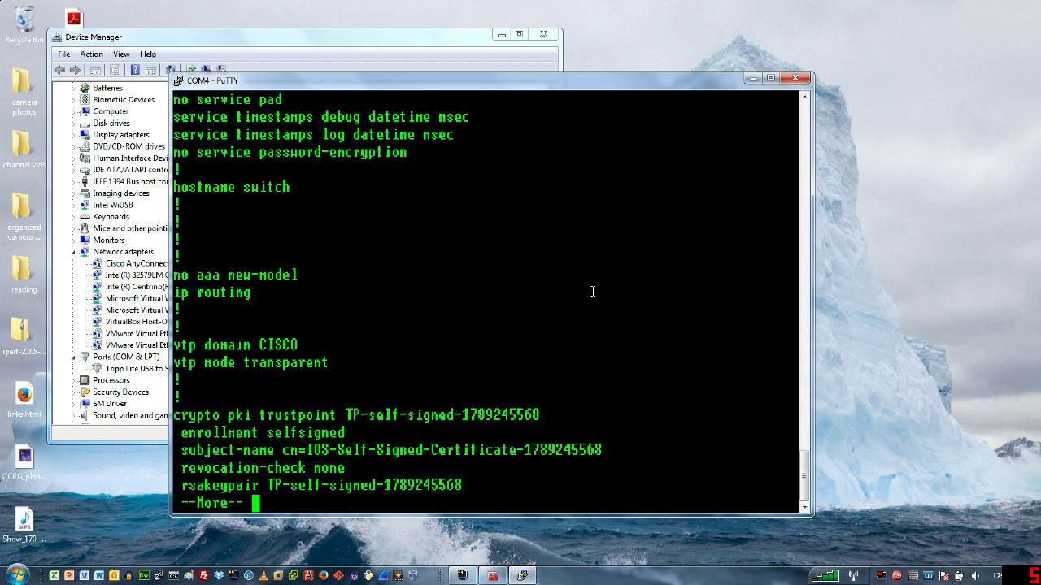
left_click_drag(252, 293, 175, 294)
key("space")
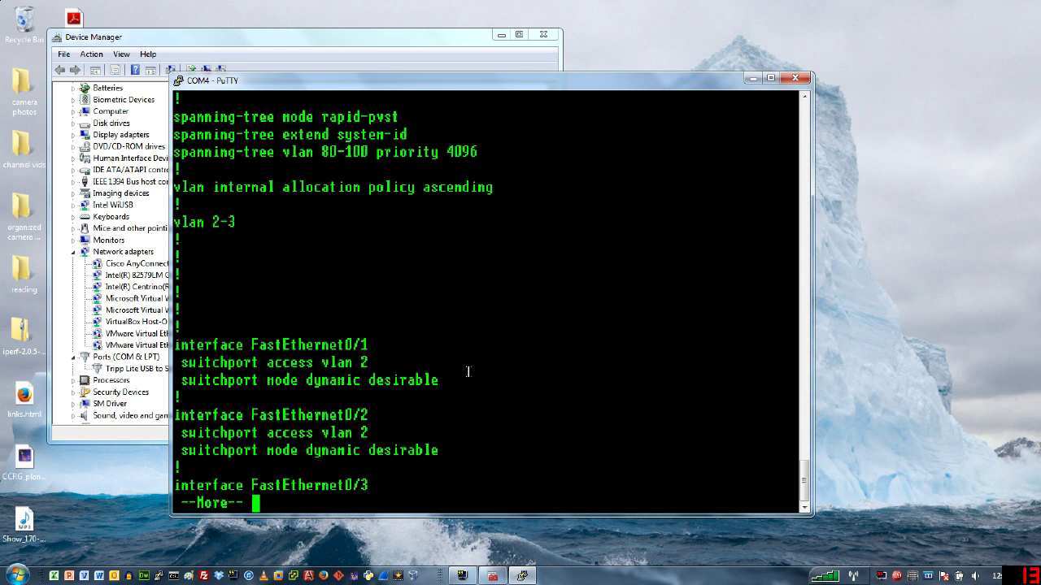
- Inspect FastEthernet0/1's switchport lines, including mode dynamic desirable, then quit the listing
left_click_drag(469, 376, 174, 365)
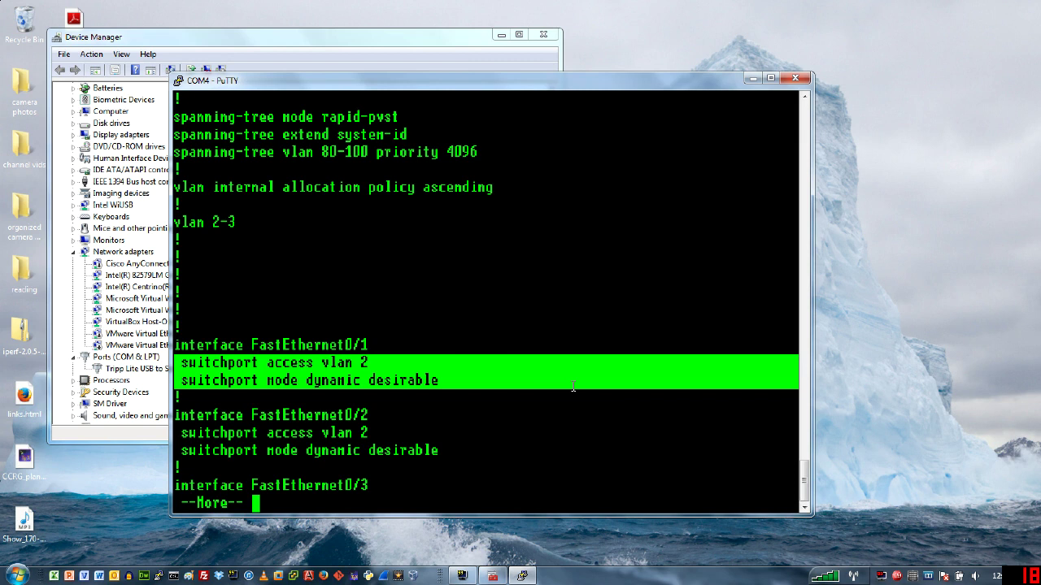
left_click(498, 404)
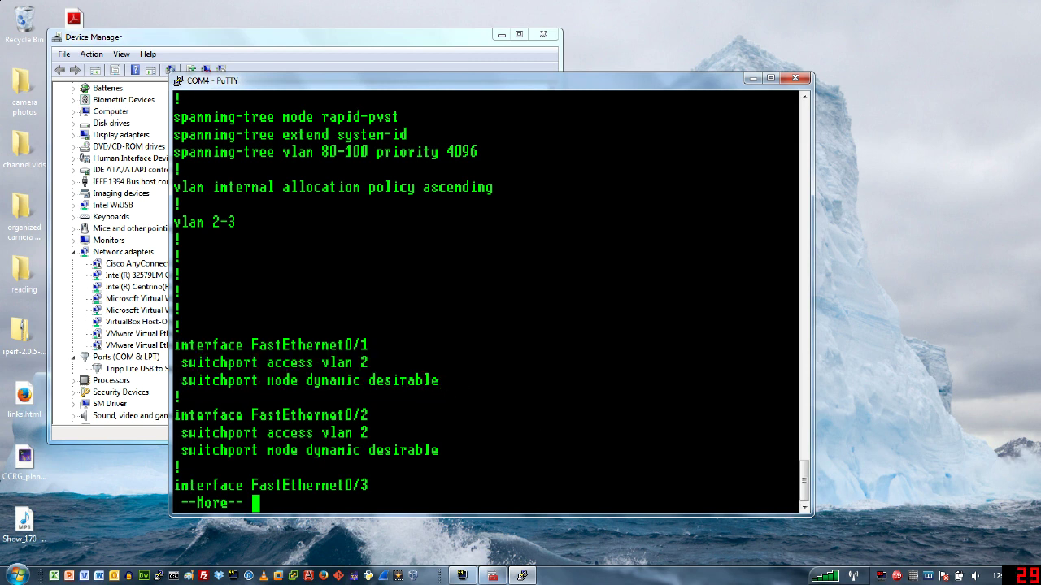
left_click_drag(498, 380, 182, 380)
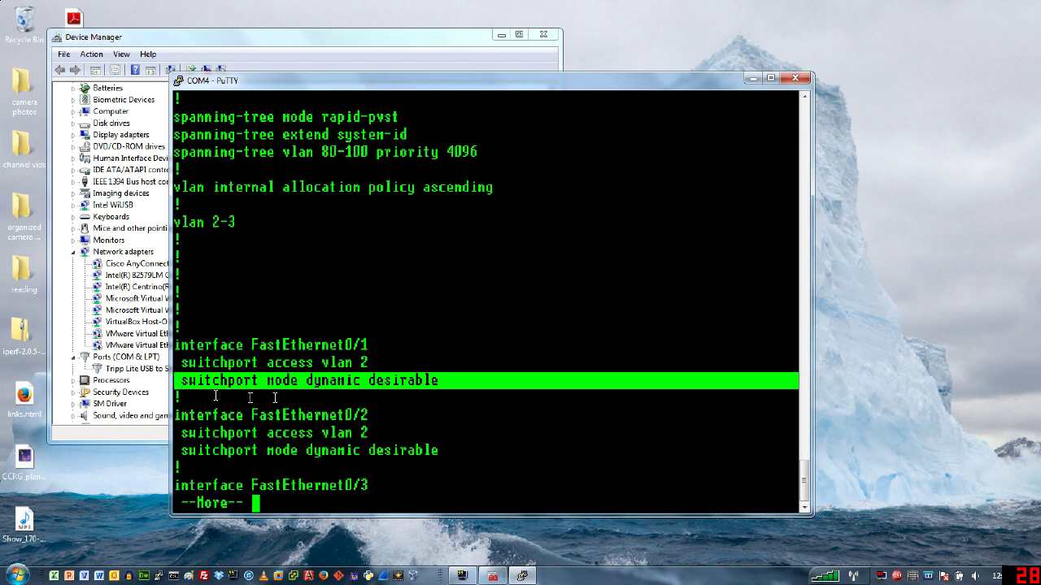
left_click(490, 380)
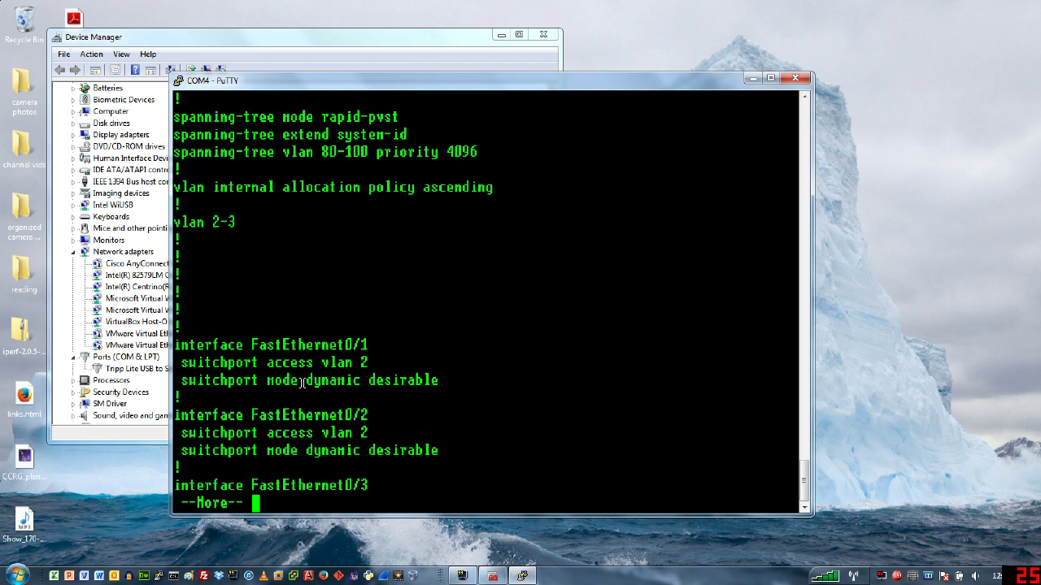
left_click_drag(292, 380, 444, 379)
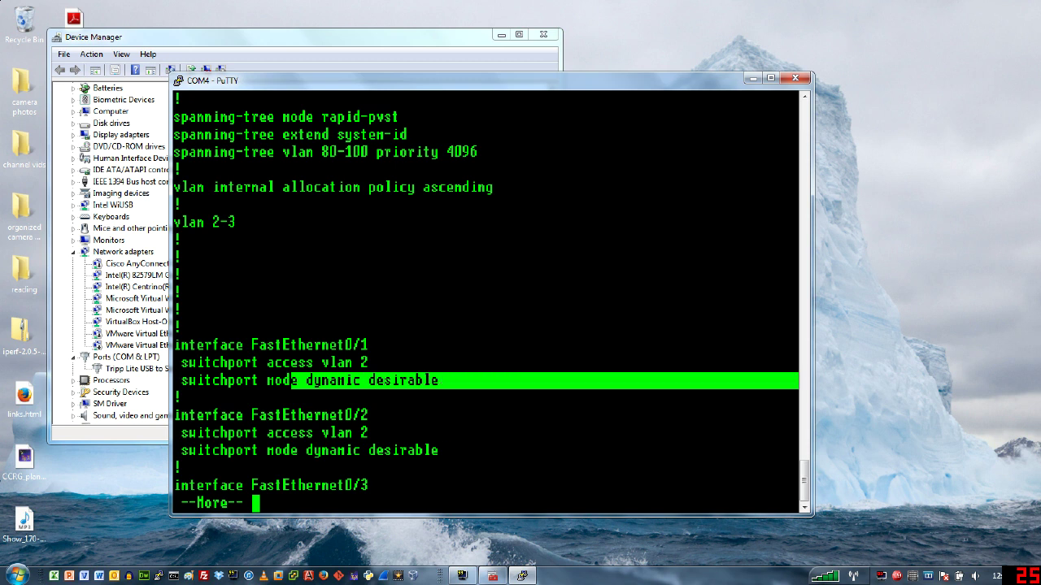
left_click(460, 391)
key("q")
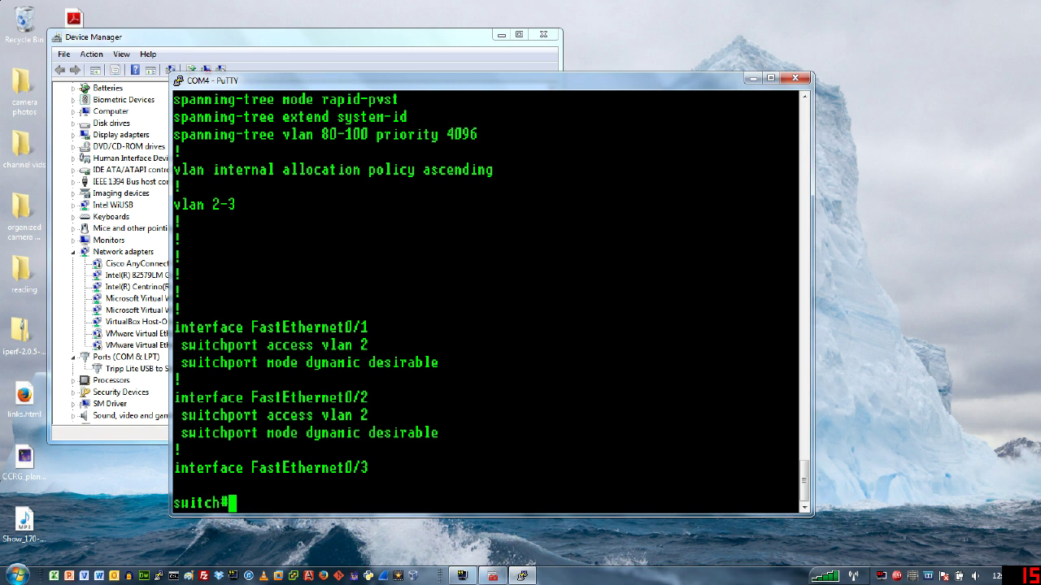
type("s")
- Run 'sh vlan' and mark the VLAN0002 and VLAN0003 rows with their FastEthernet ports
type("h vlan")
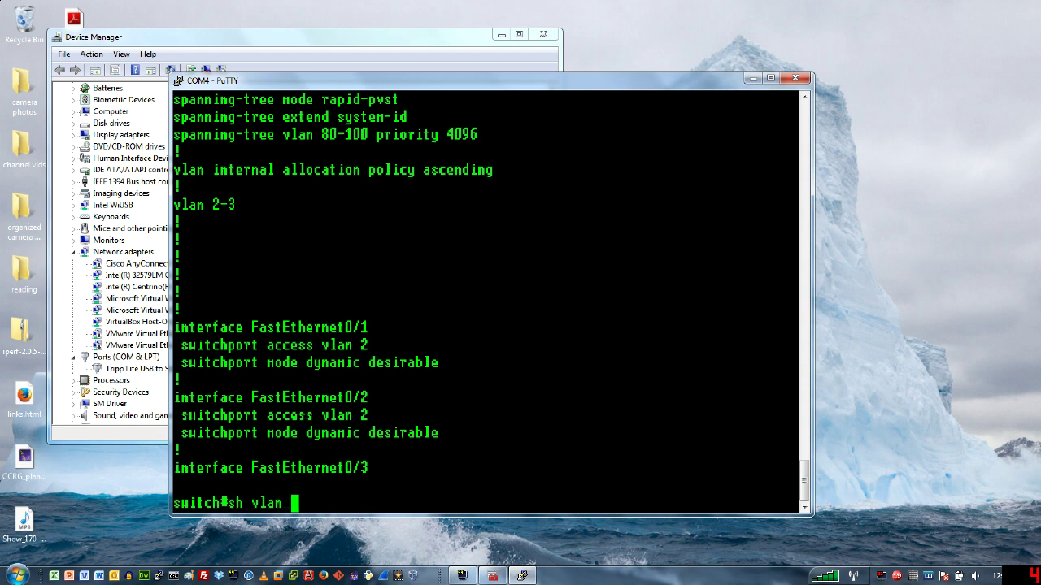
key("Return")
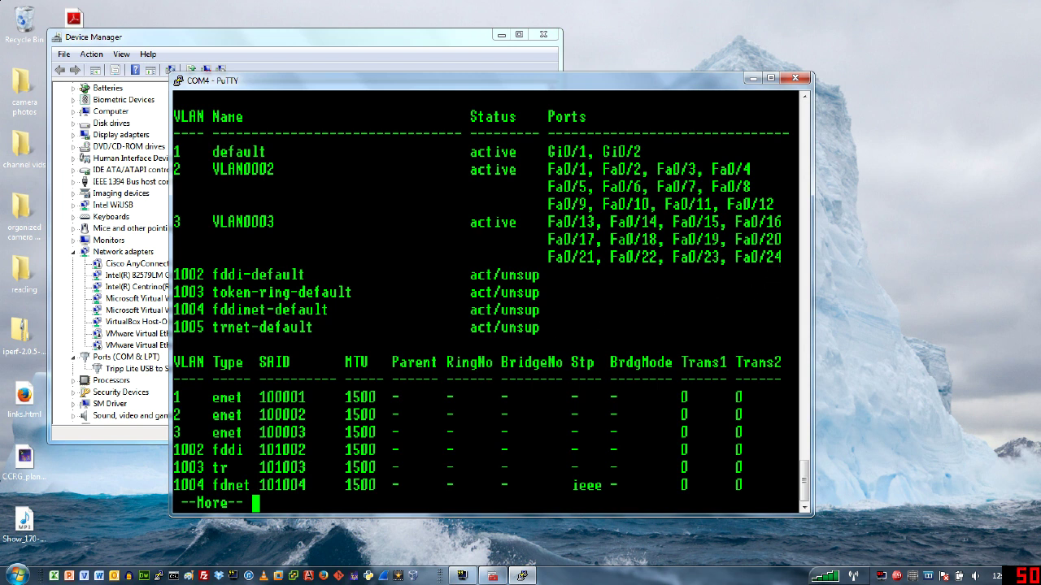
left_click_drag(780, 260, 172, 178)
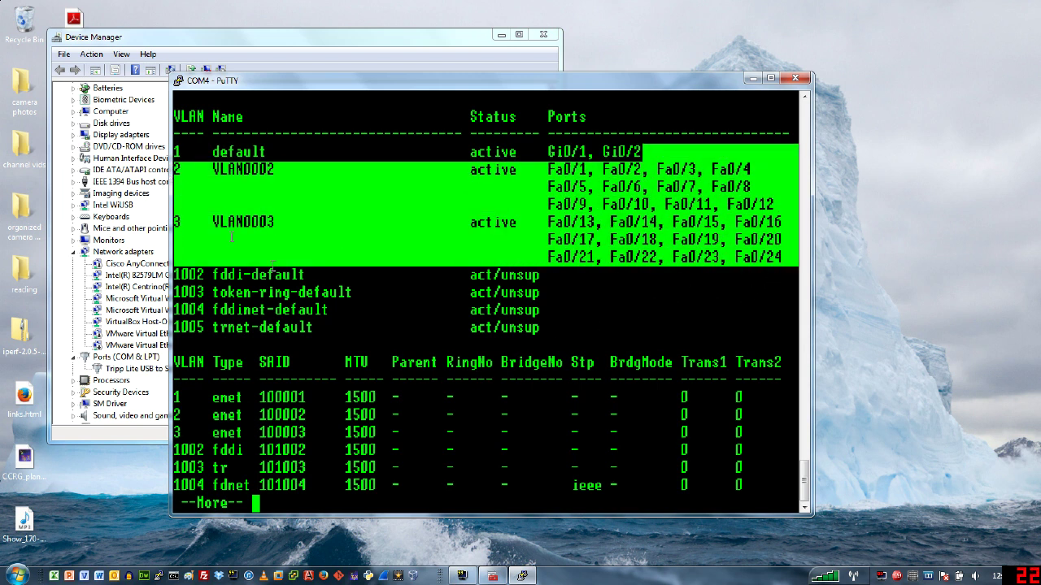
left_click_drag(305, 275, 357, 292)
key("q")
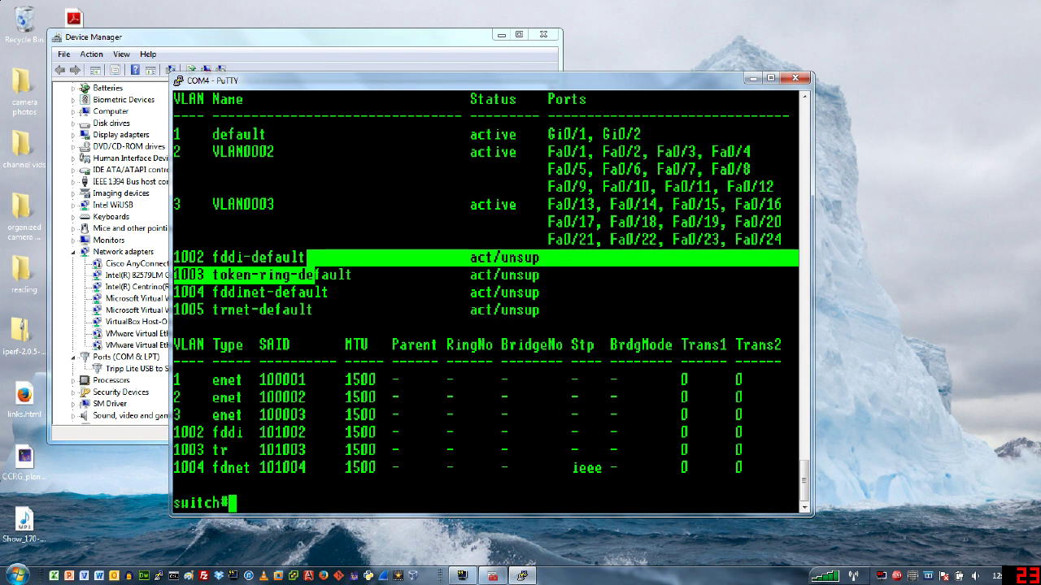
type("s")
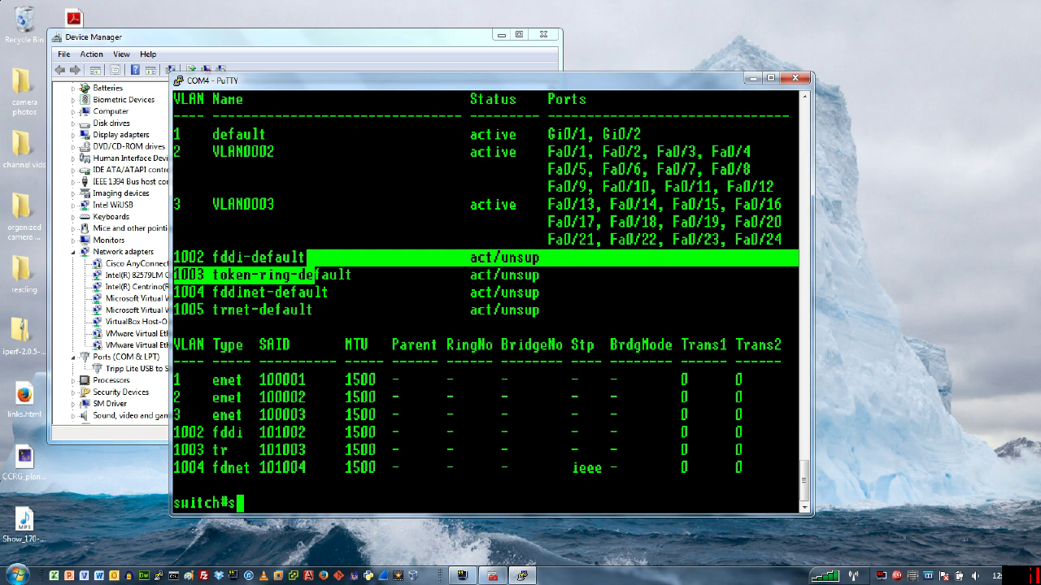
- Run show mac address-table on the switch to list its 50 MAC entries
type("h mac-")
key("Tab")
type("a")
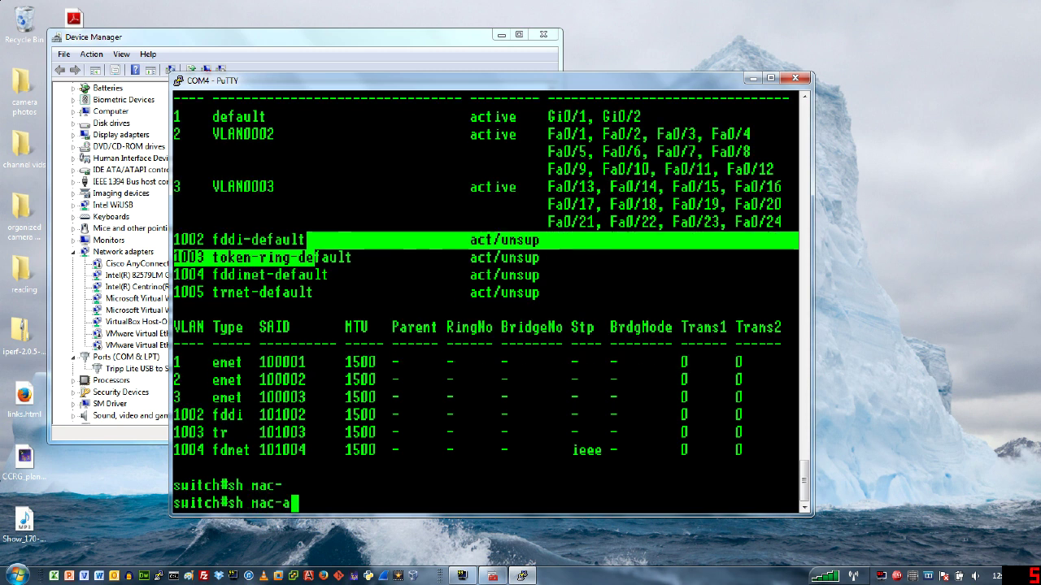
type("d")
key("BackSpace")
key("BackSpace")
key("BackSpace")
type("ad")
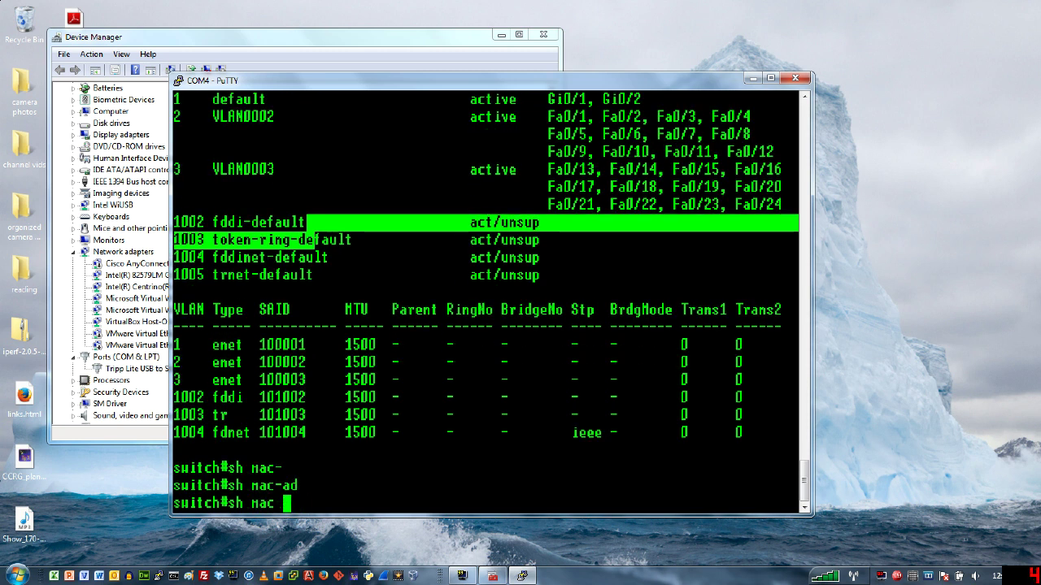
type("d")
key("Tab")
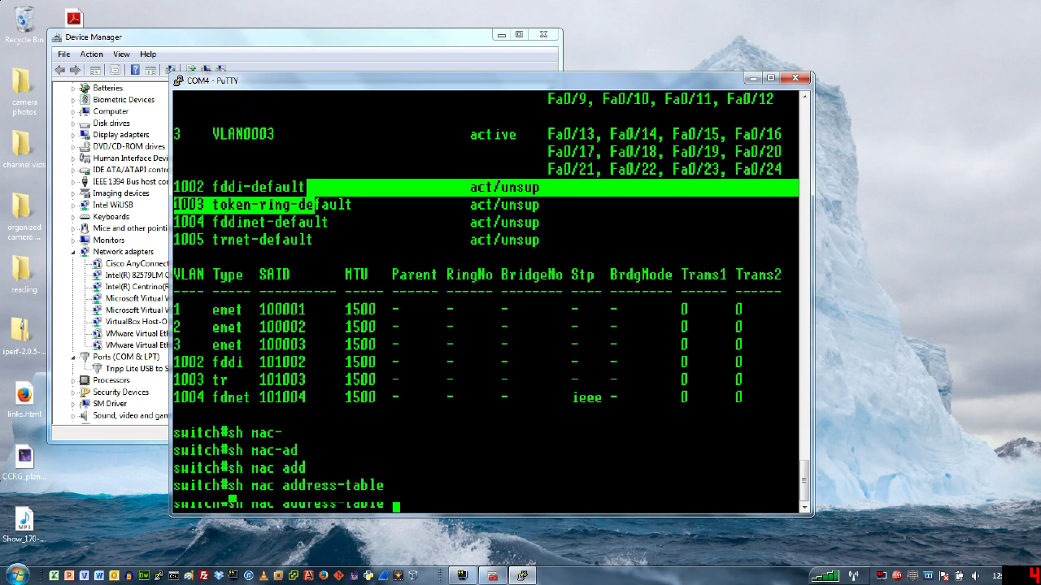
key("Return")
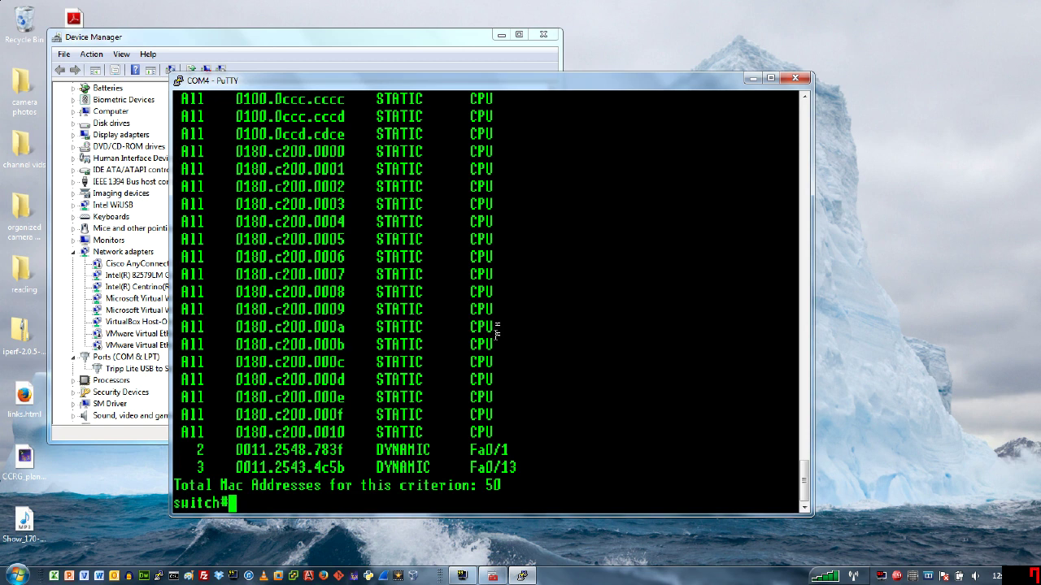
- Highlight the learned MACs on Fa0/1 and Fa0/13, then break out to a clean switch# prompt
left_click_drag(535, 465, 493, 433)
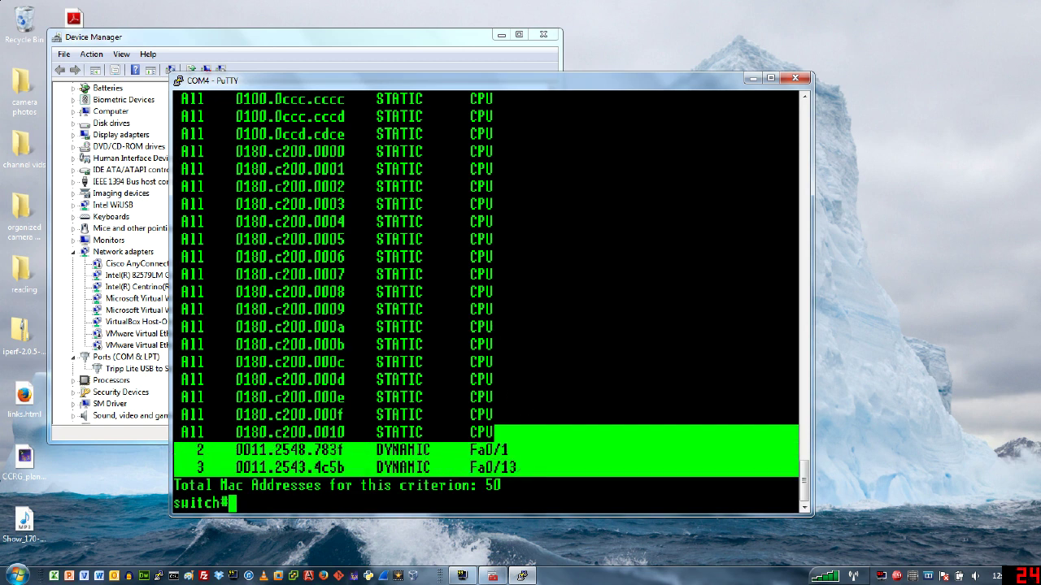
left_click(395, 448)
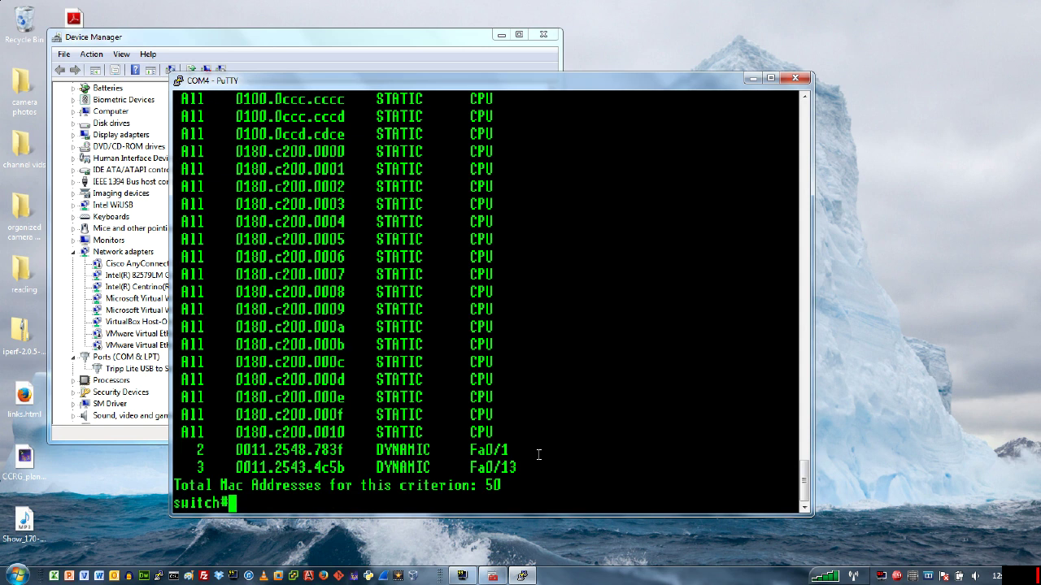
left_click_drag(528, 465, 179, 454)
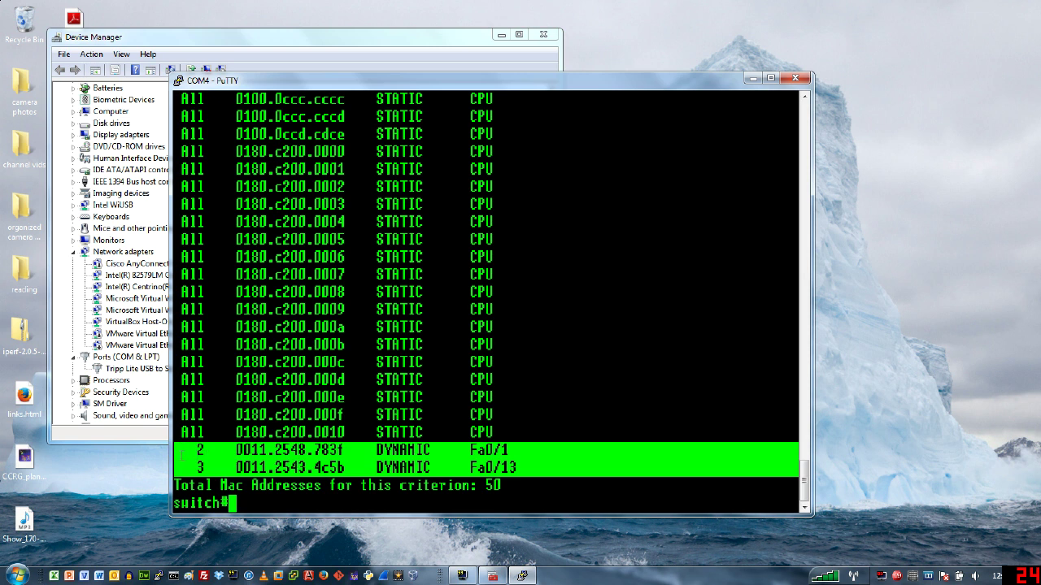
key("ctrl+c")
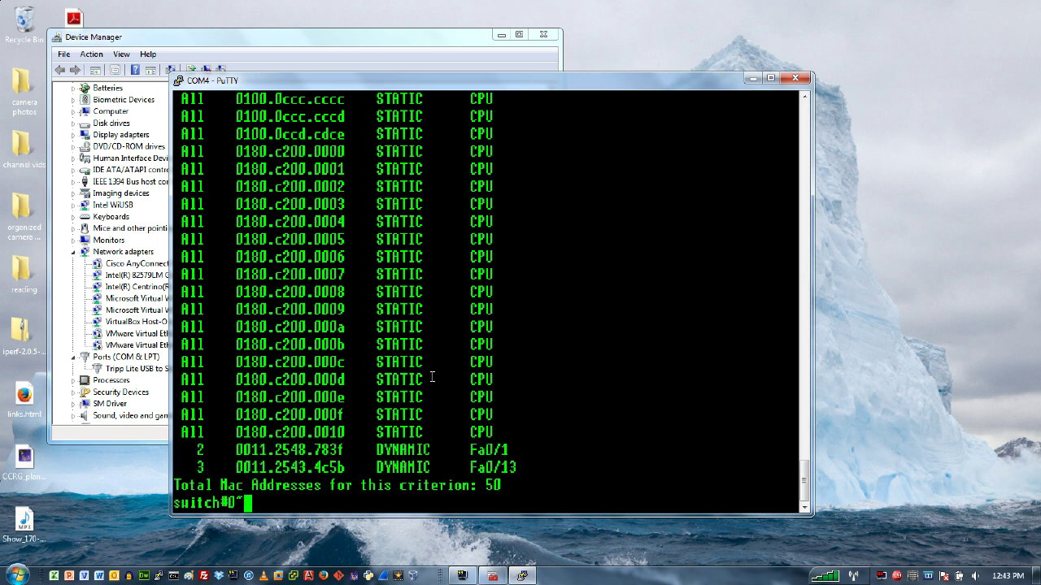
key("BackSpace")
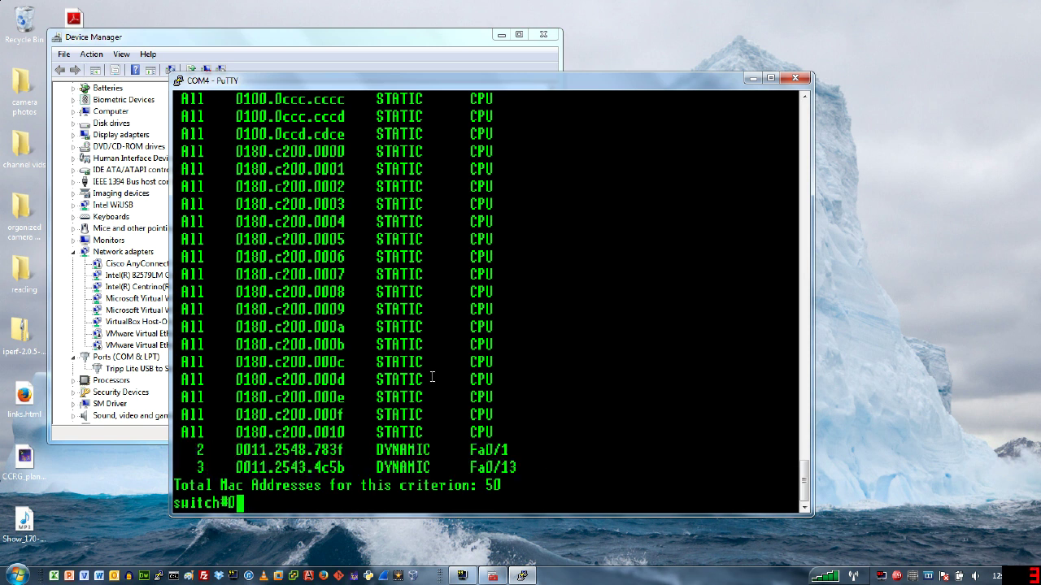
key("BackSpace")
key("Return")
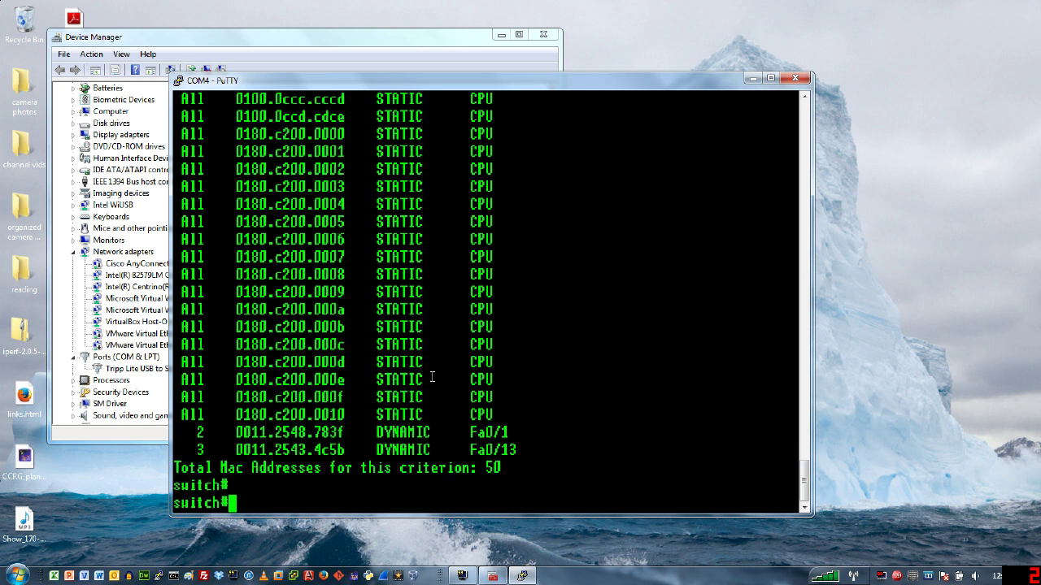
key("Return")
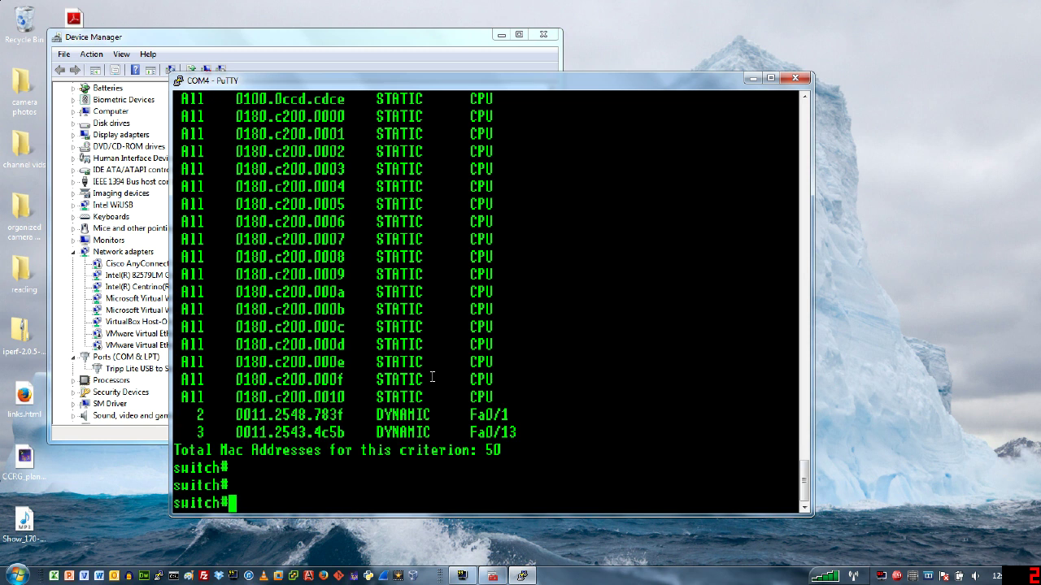
- In conf t, give interface vlan 2 the address 192.168.2.254 255.255.255.0
type("conf t")
key("Return")
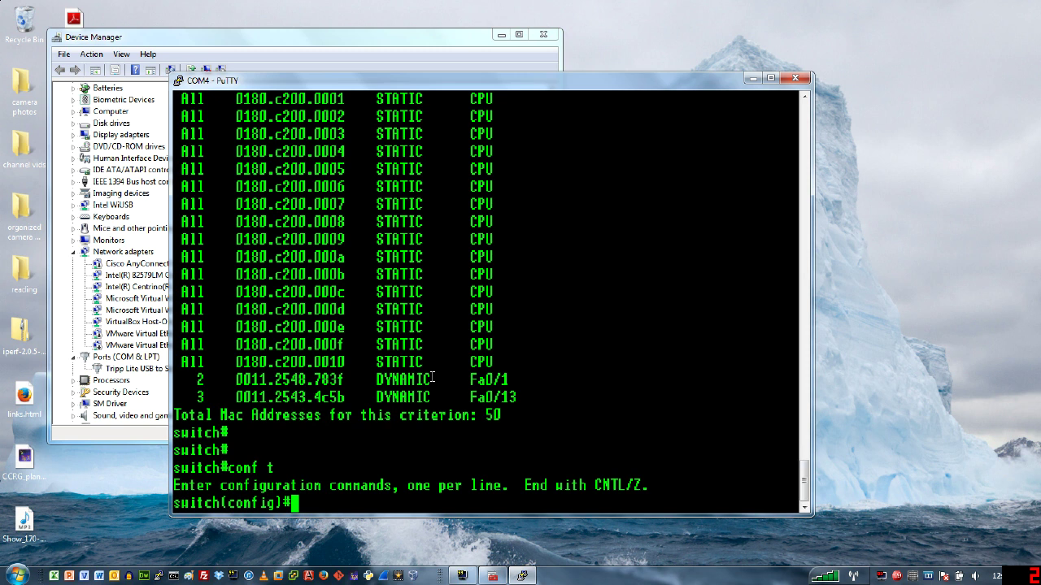
type("int vlan")
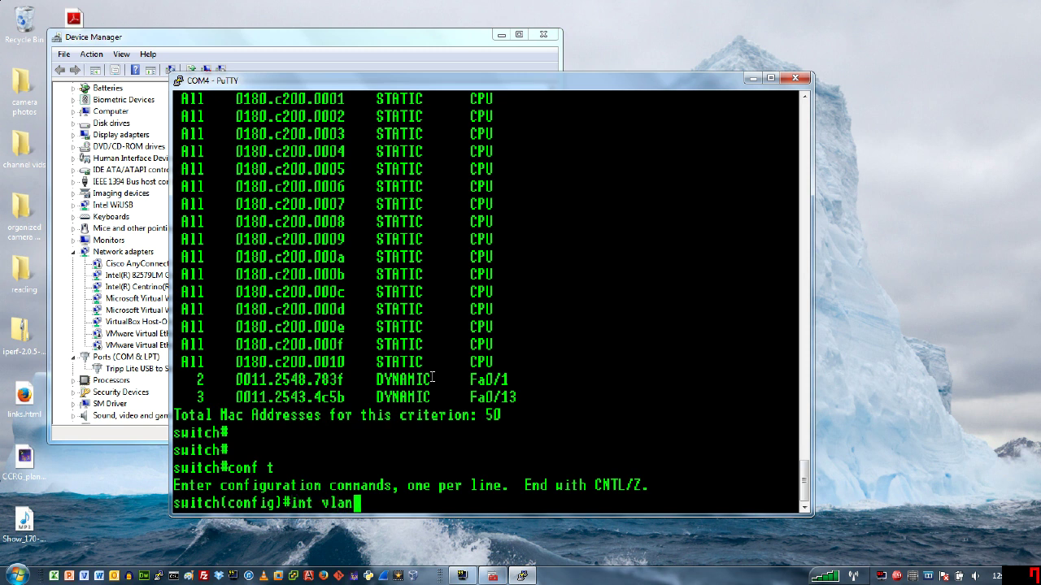
type(" 2")
key("Return")
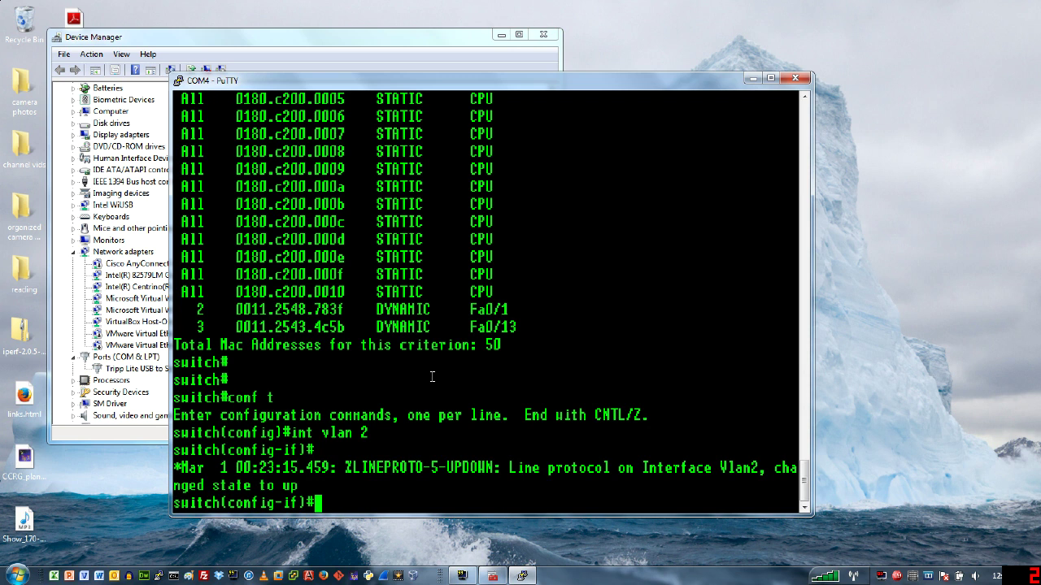
type("ip addr")
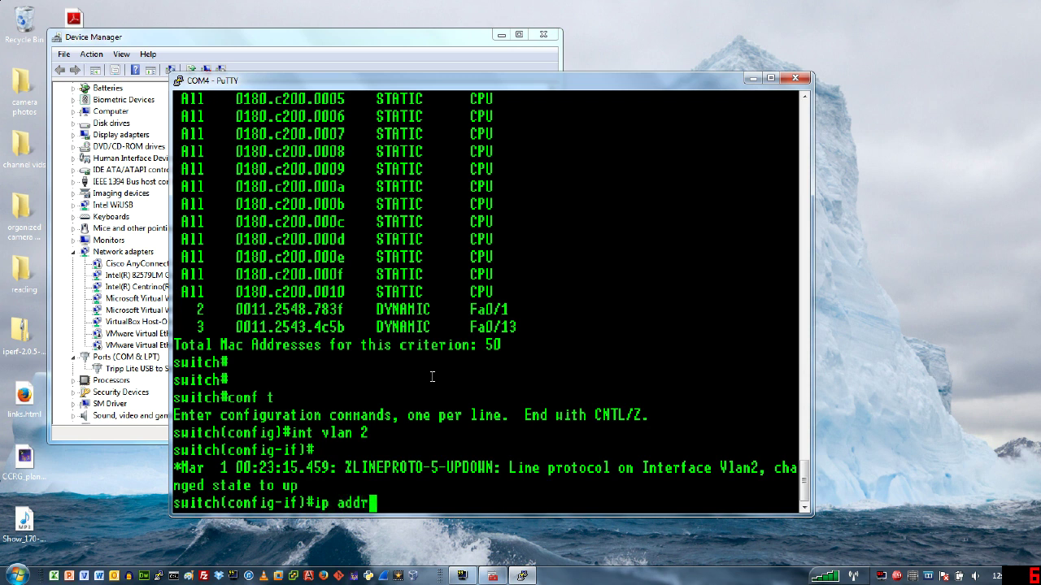
type(" 192.168")
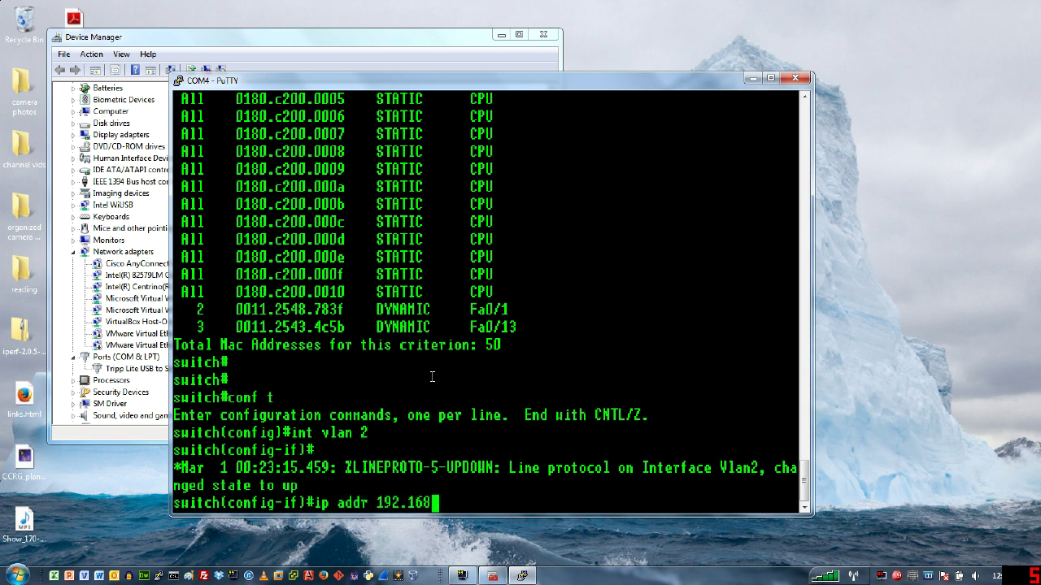
type(".2.254")
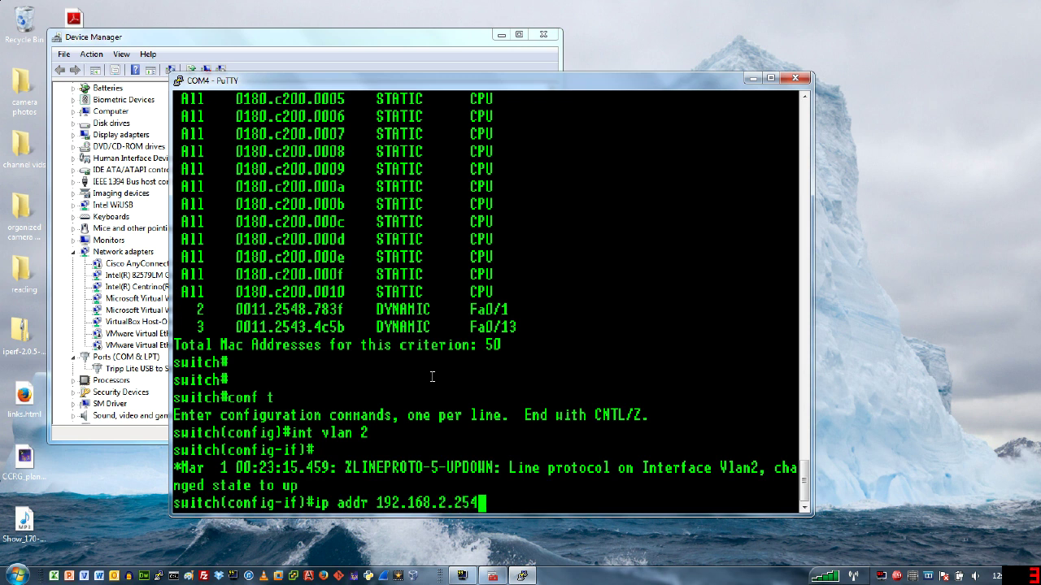
type(" 255.255.255.0")
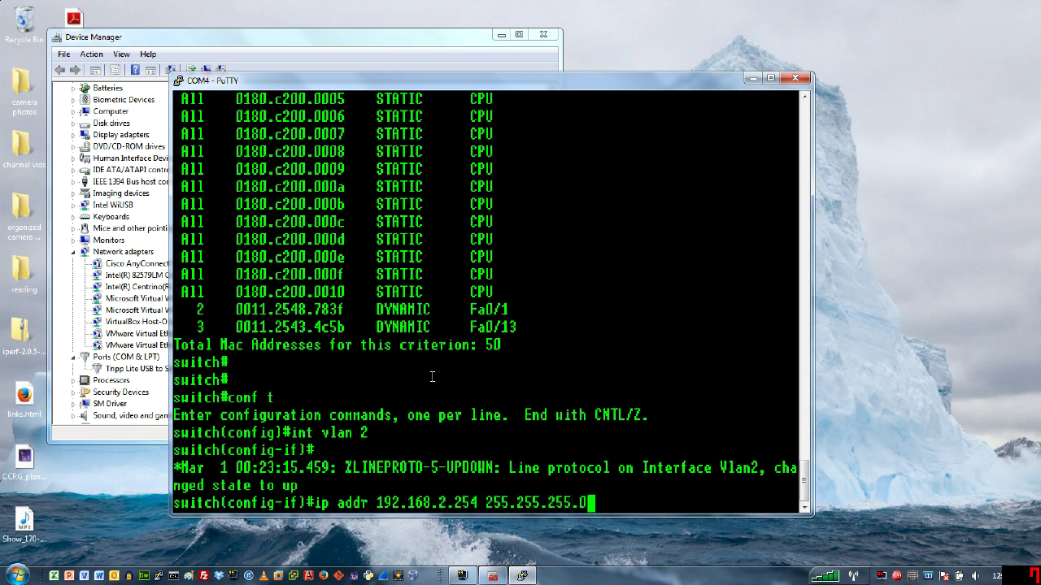
key("Return")
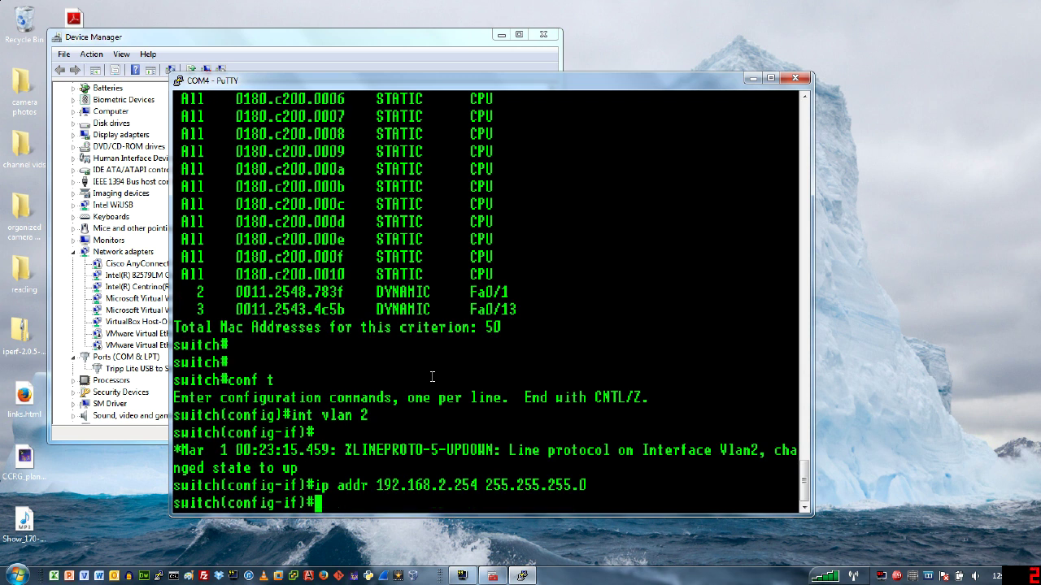
- Give interface vlan 3 the address 192.168.3.254 255.255.255.0 by editing the recalled command
type("int vlan 3")
key("Return")
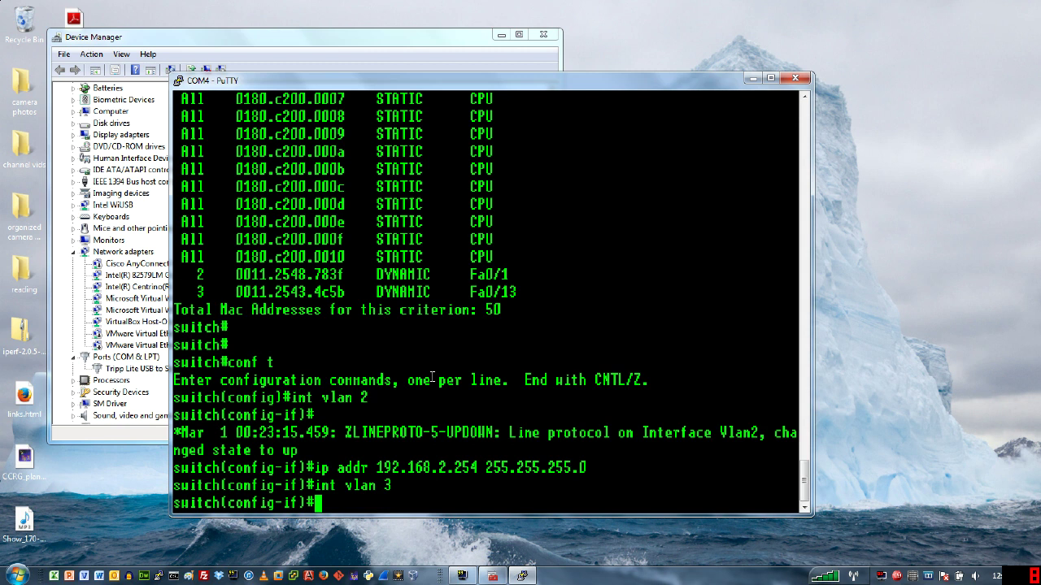
key("Up")
key("Up")
key("Left")
key("Left")
key("Left")
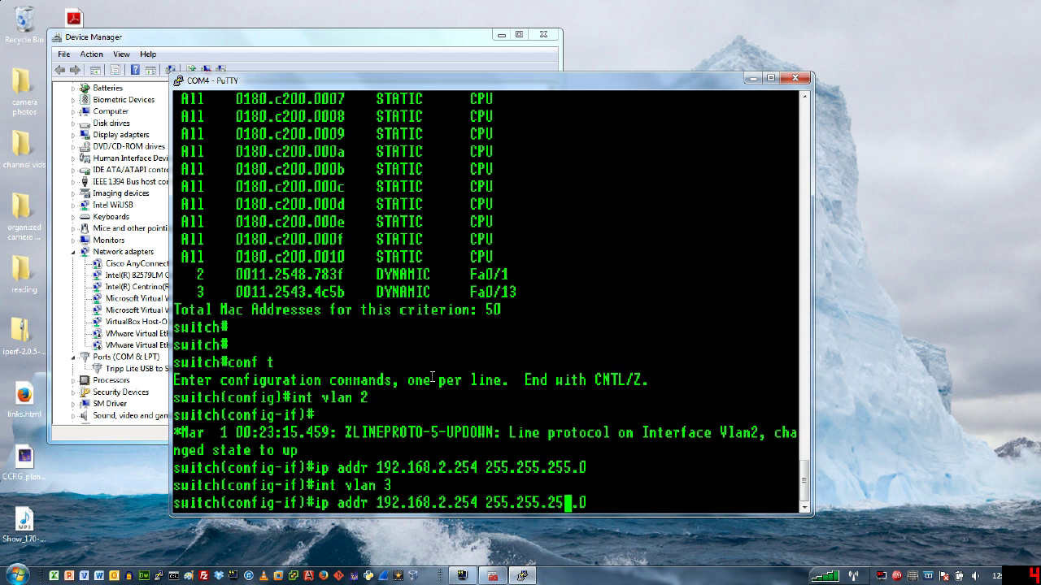
key("Return")
key("Up")
key("Left")
key("Left")
key("Left")
key("Left")
key("Left")
key("Left")
key("Left")
key("Left")
key("Left")
key("Left")
key("Left")
key("Left")
key("Left")
key("Left")
key("Left")
key("Left")
key("Left")
key("Left")
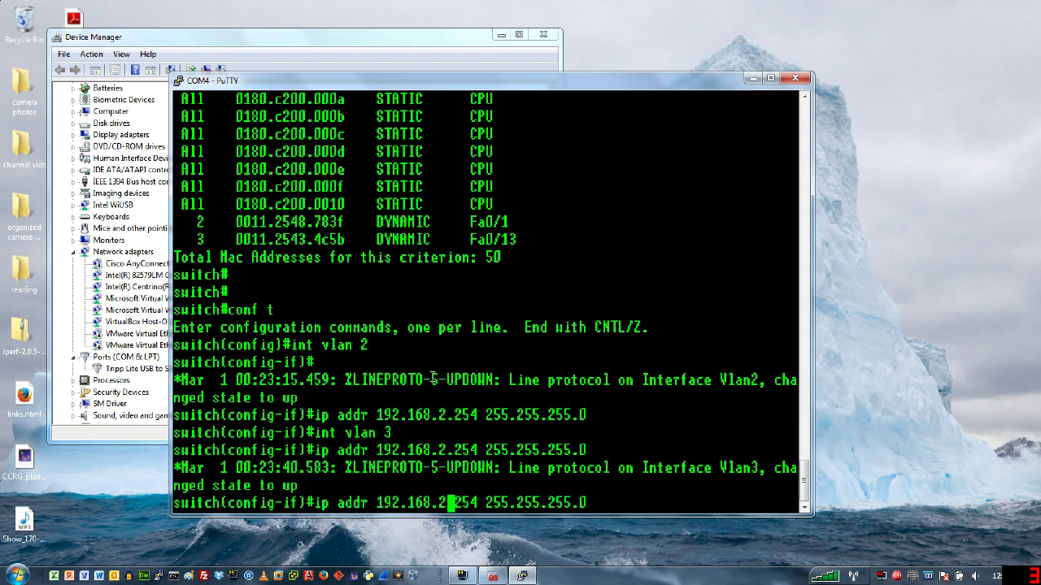
key("BackSpace")
type("3")
key("Return")
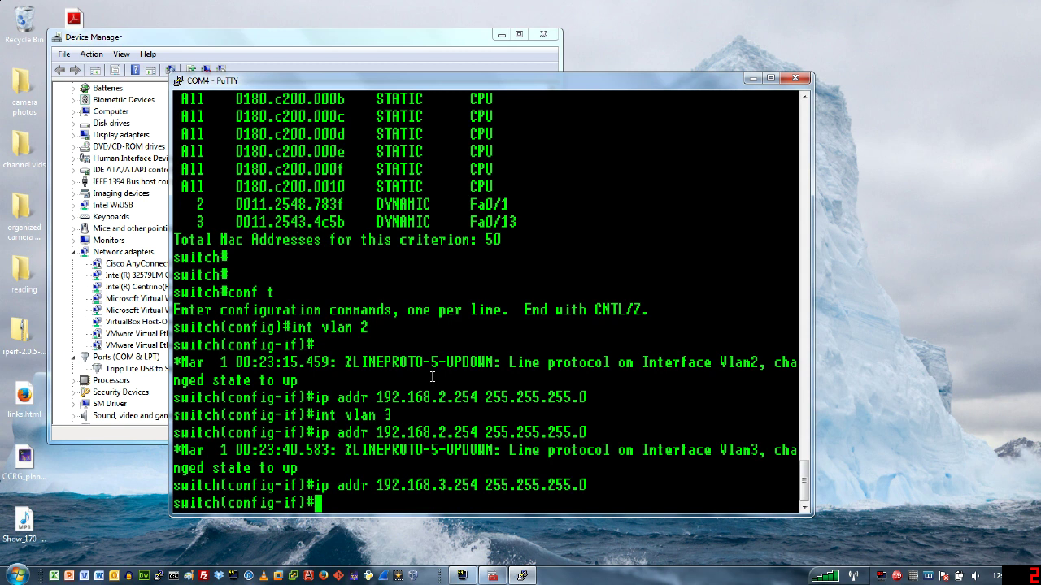
key("Return")
key("Return")
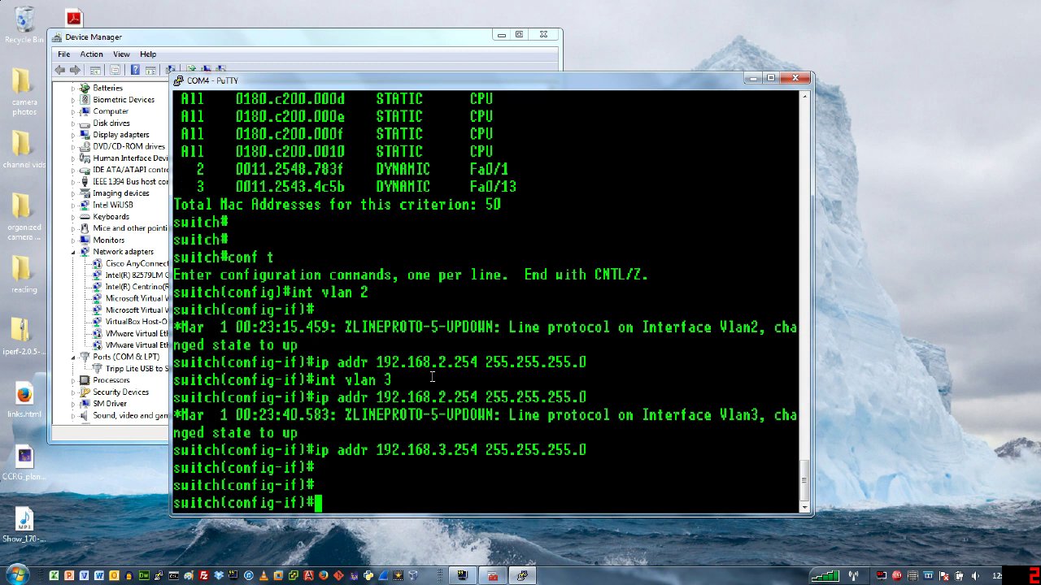
- Exit config mode, check VLANs 2 and 3 with sh vlan, then view routes with sh ip route
key("ctrl+z")
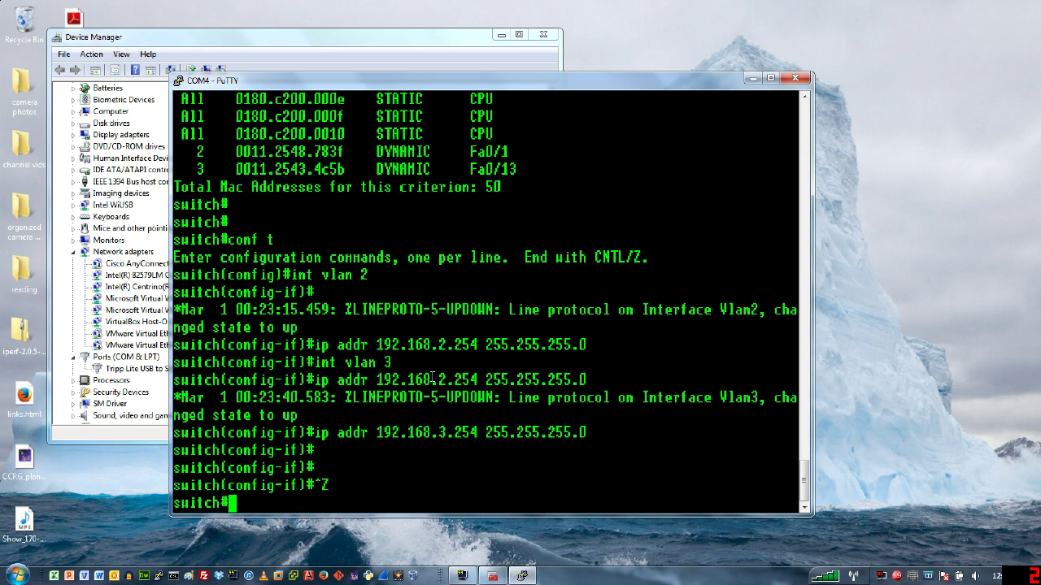
type("sh vlan")
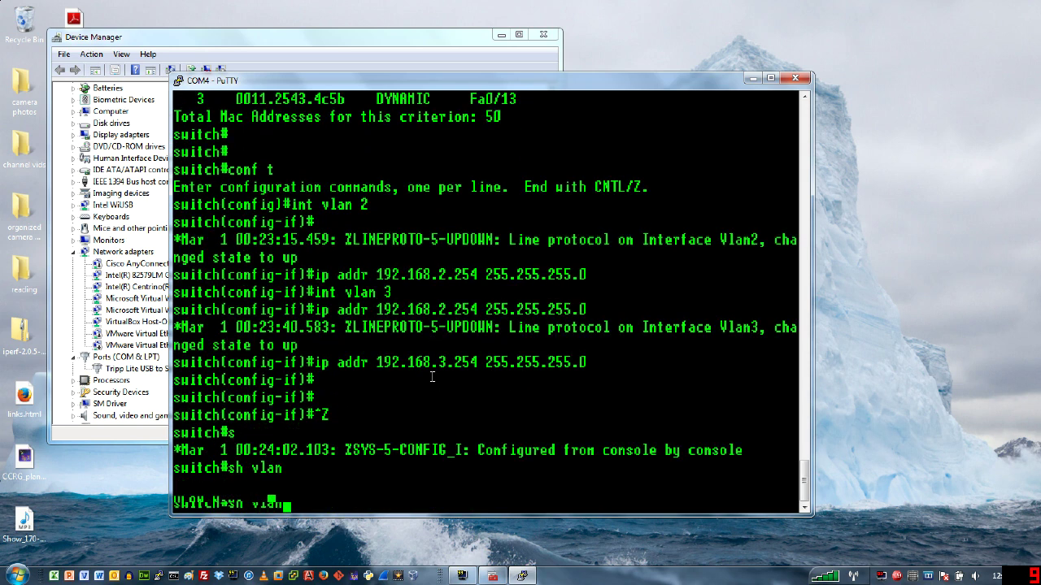
key("Return")
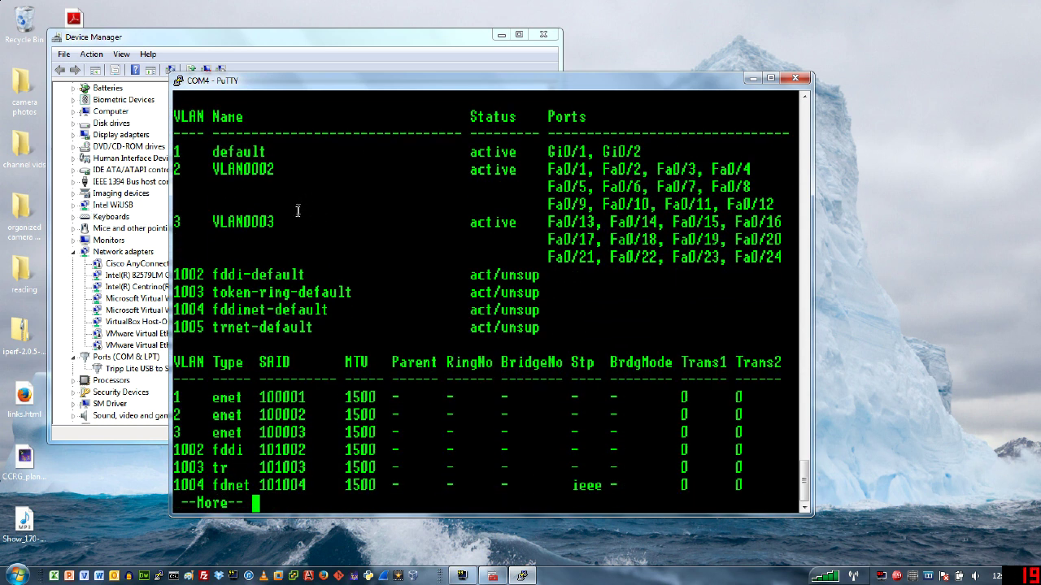
left_click_drag(291, 222, 181, 171)
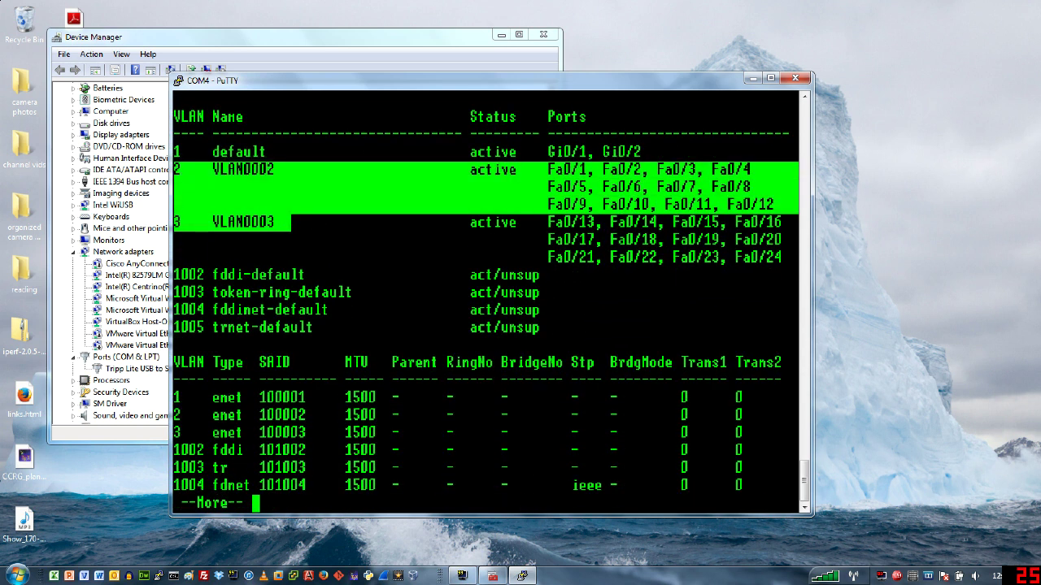
left_click(418, 252)
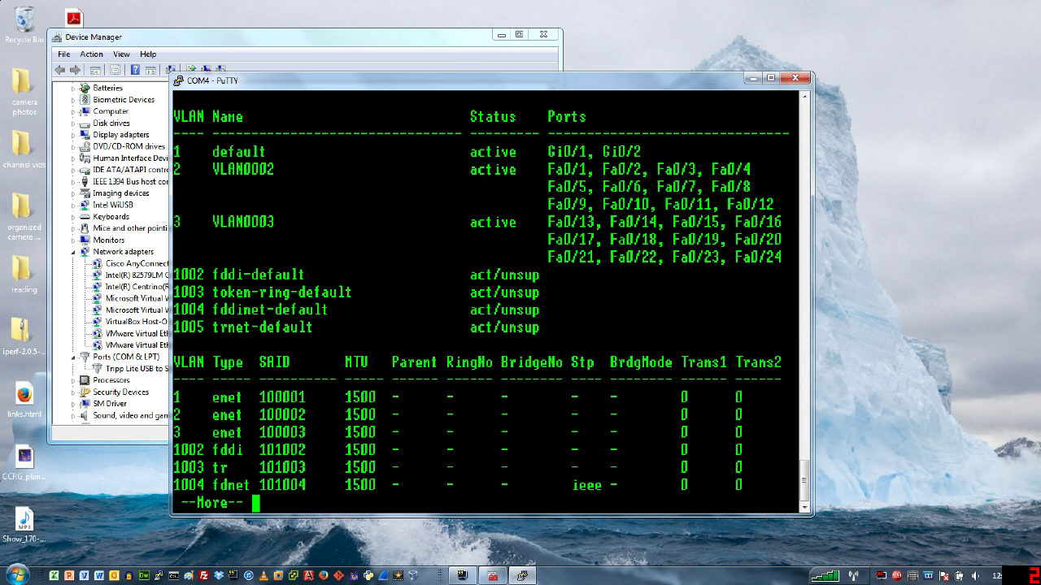
key("space")
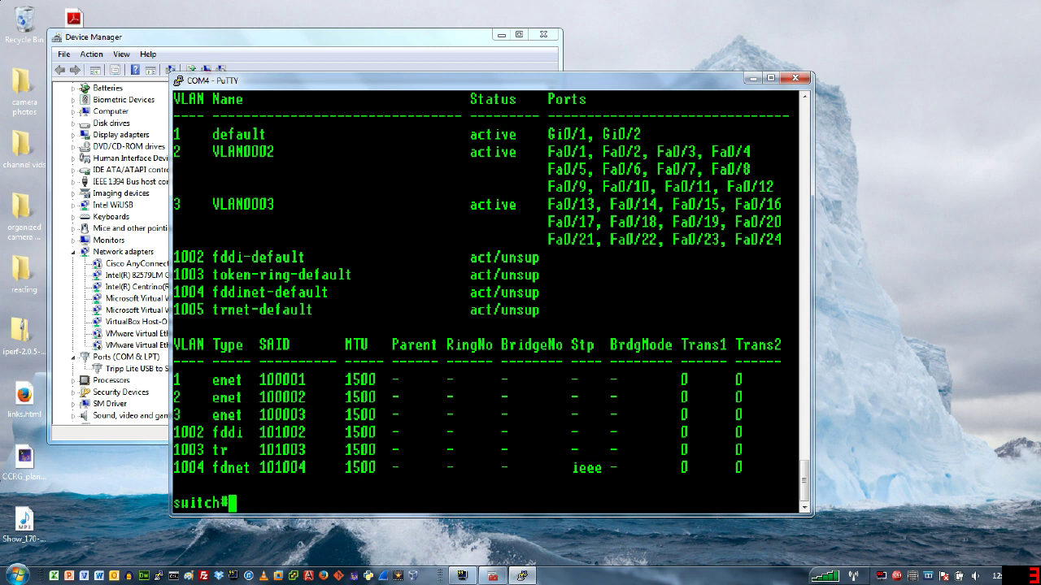
type("sh ip route")
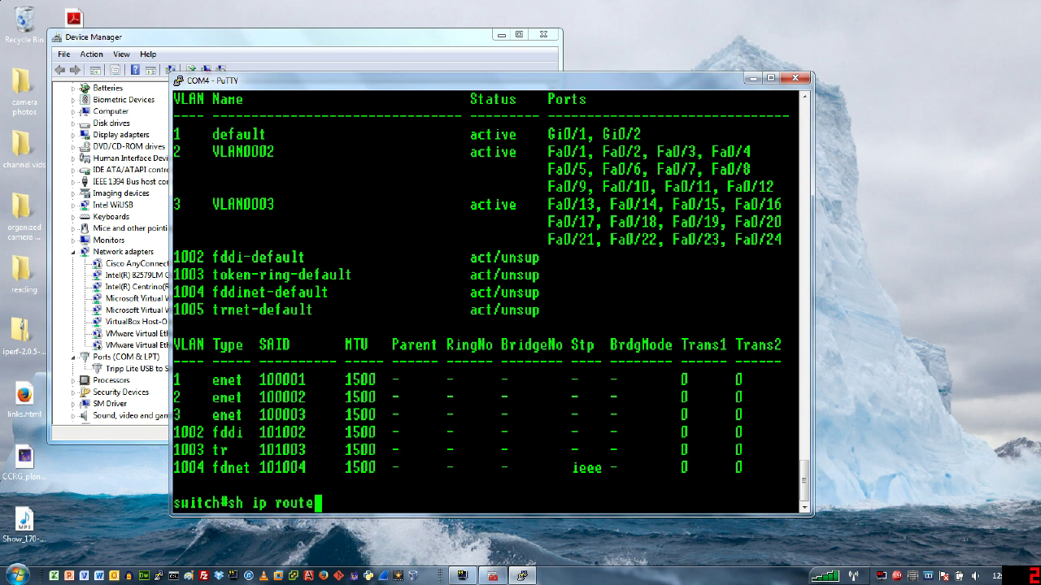
key("Return")
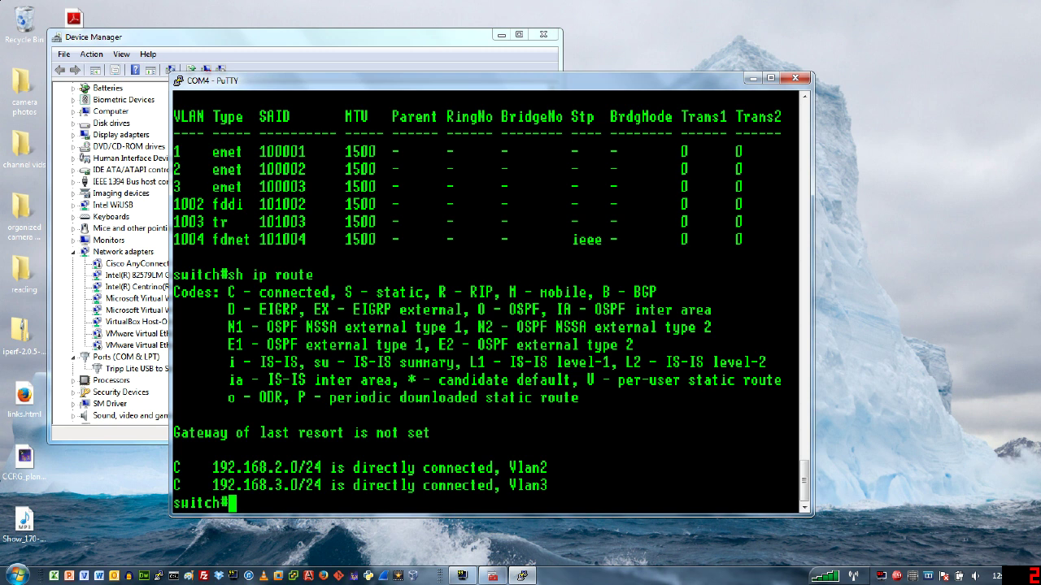
- Ping 192.168.2.1 from the switch twice
type("ping 19")
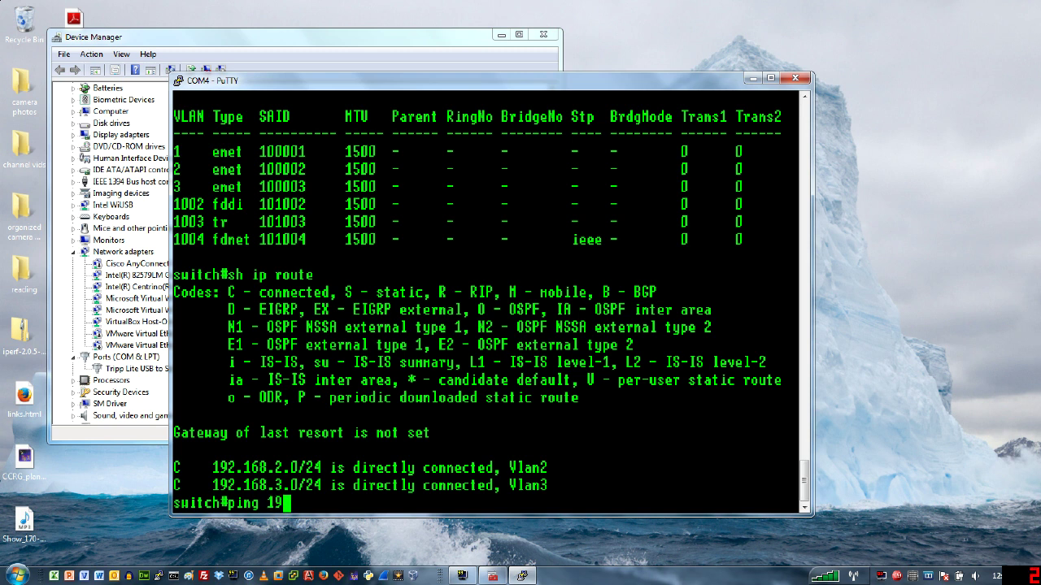
type("2.168.2.1")
key("Return")
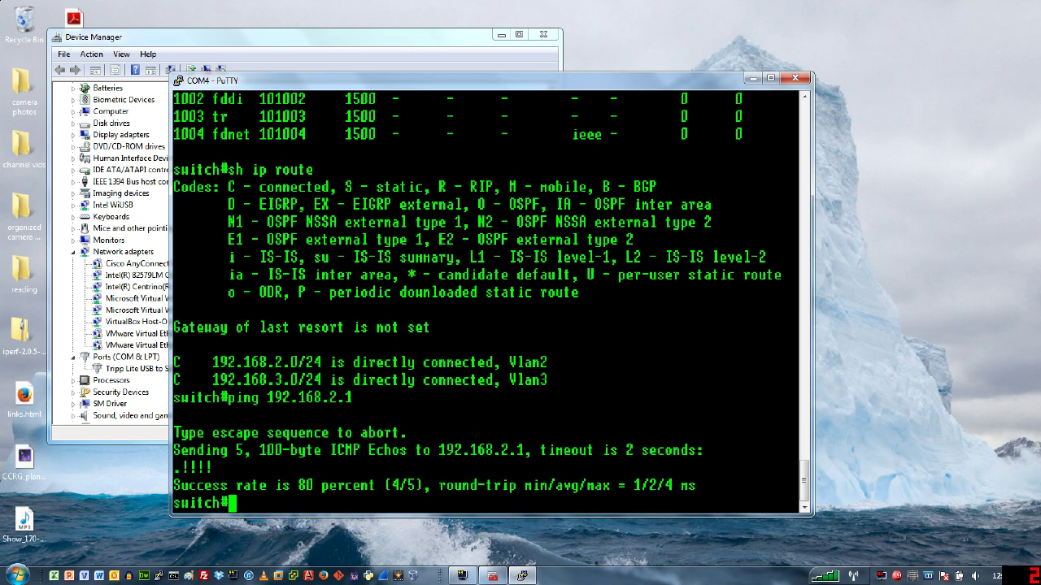
key("Up")
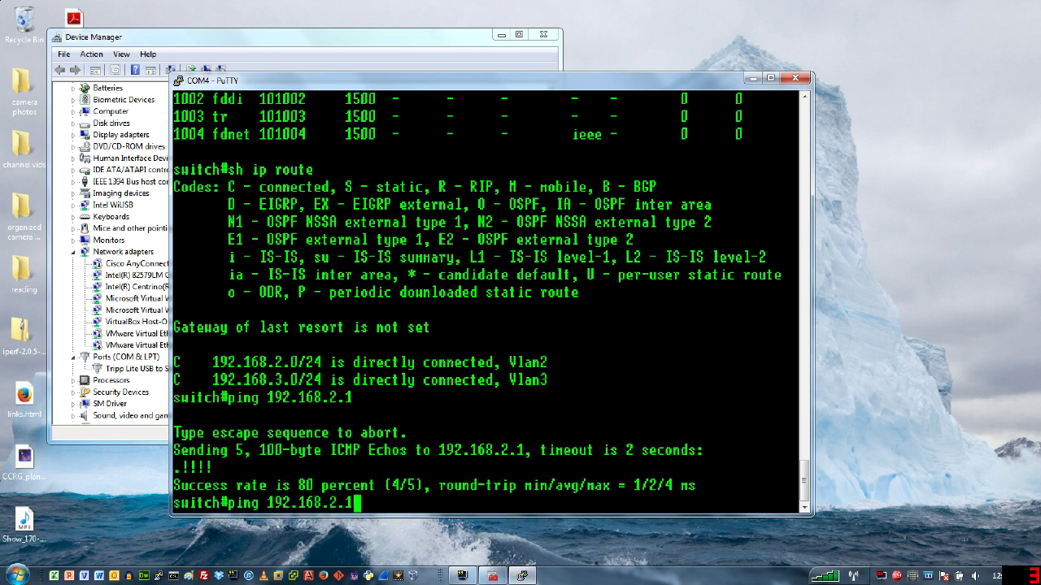
key("Return")
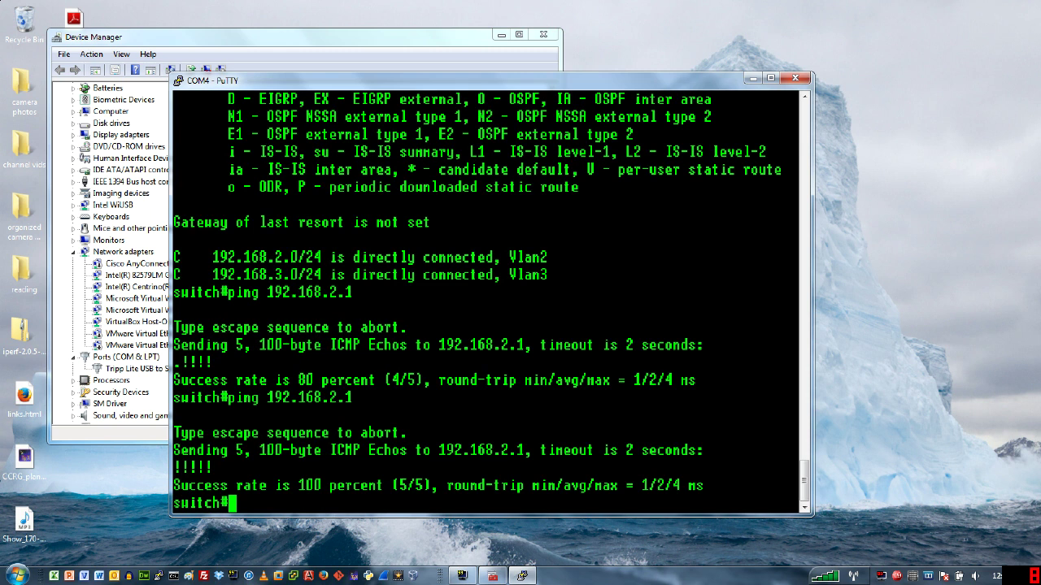
- Ping 192.168.3.1 twice and highlight the 80 and 100 percent success results
type("ping 192.16")
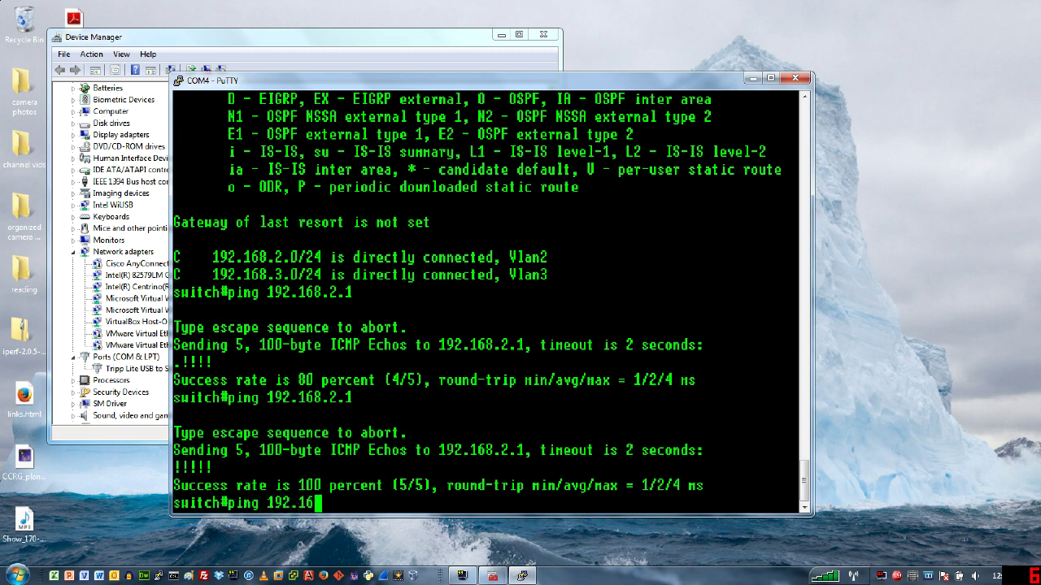
type("8.3.1")
key("Return")
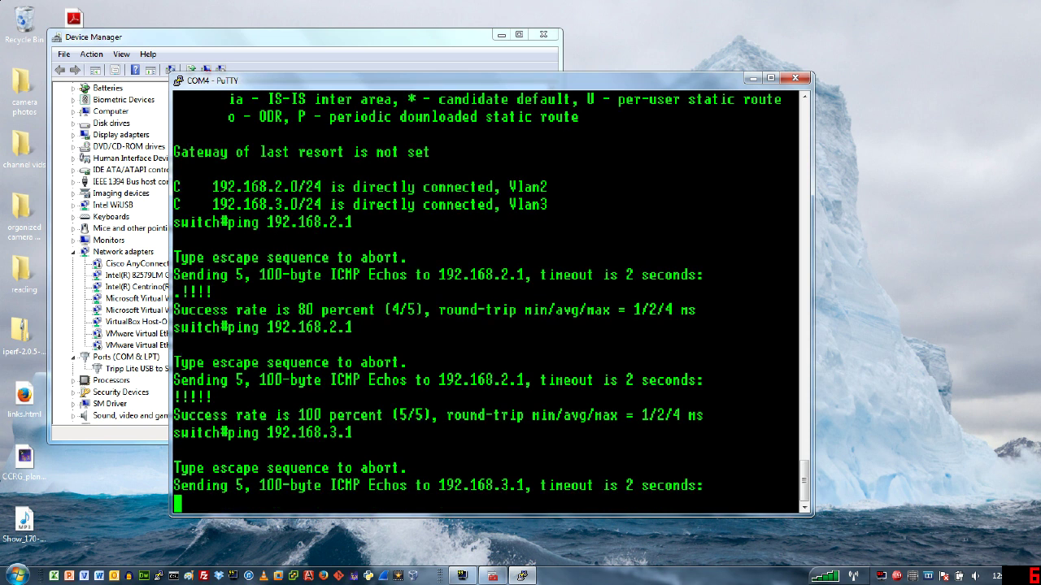
key("Up")
key("Return")
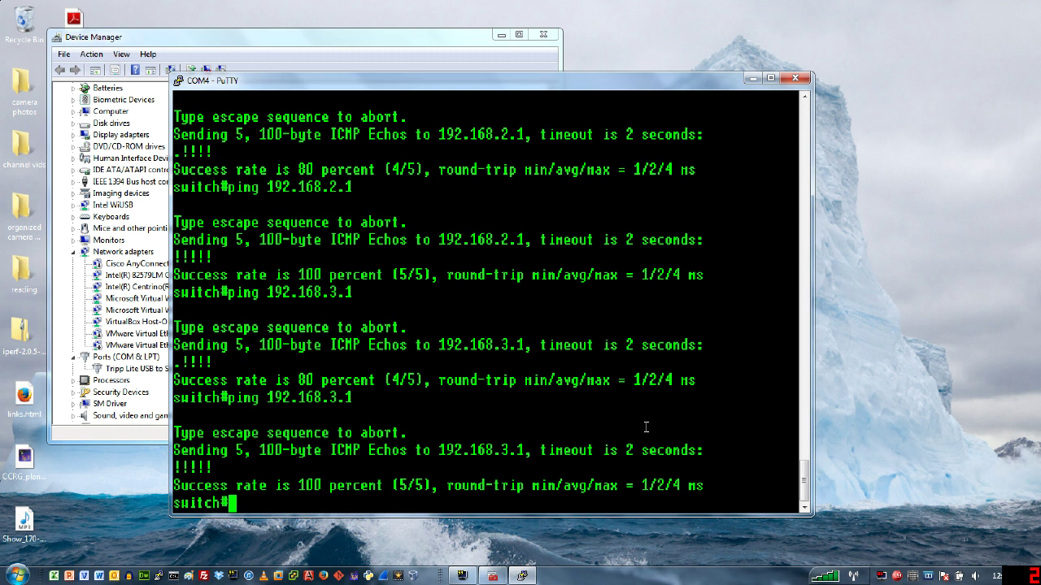
left_click_drag(244, 501, 359, 437)
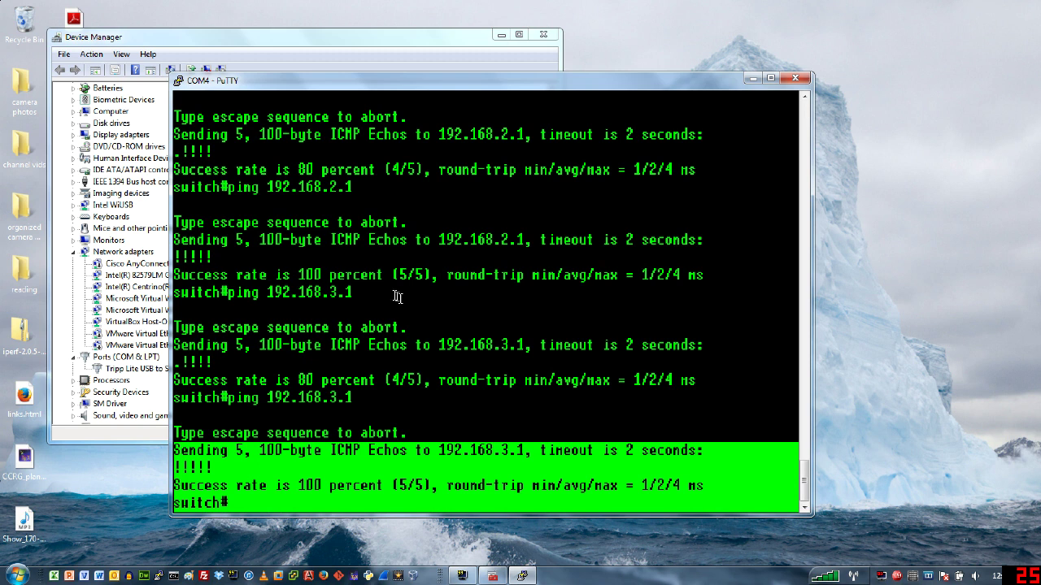
left_click_drag(397, 297, 331, 294)
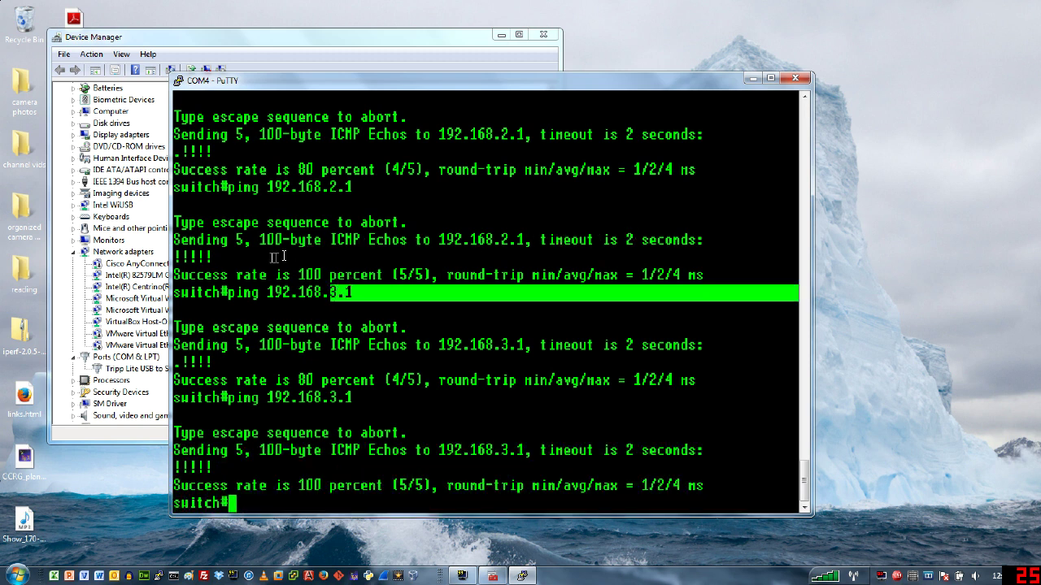
left_click_drag(275, 257, 179, 174)
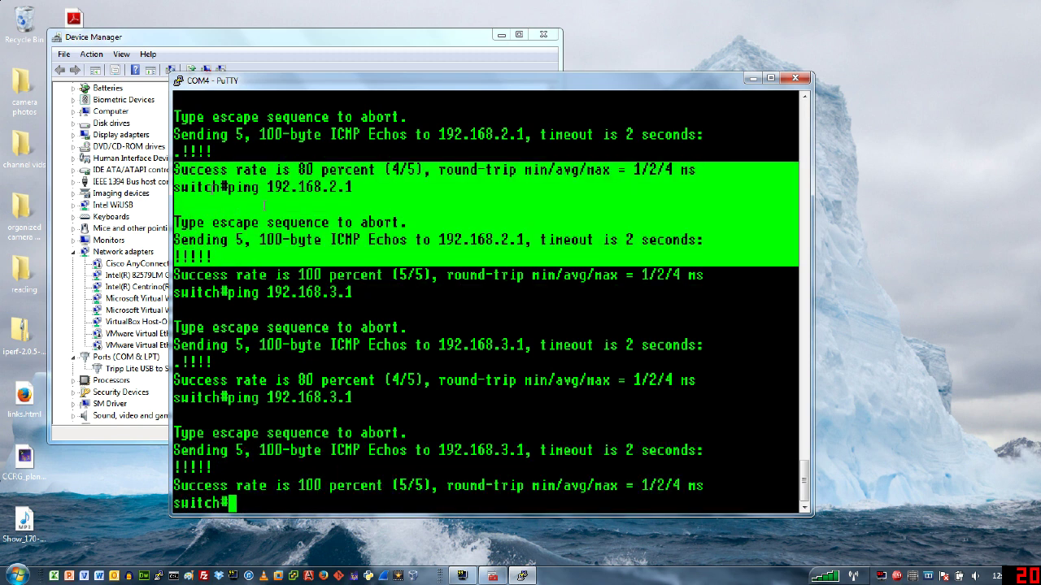
left_click(420, 232)
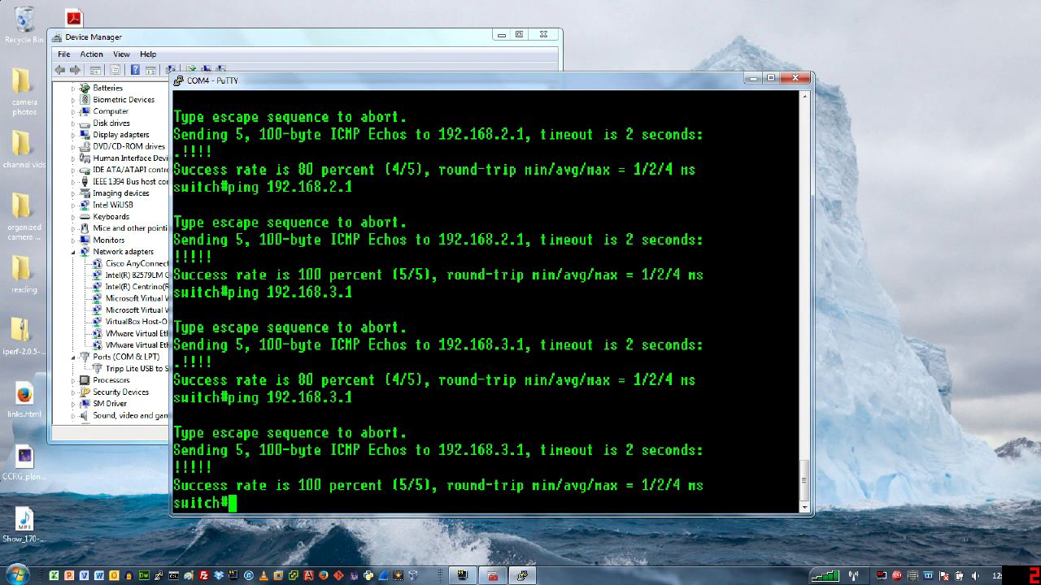
key("Return")
key("Return")
type("wi")
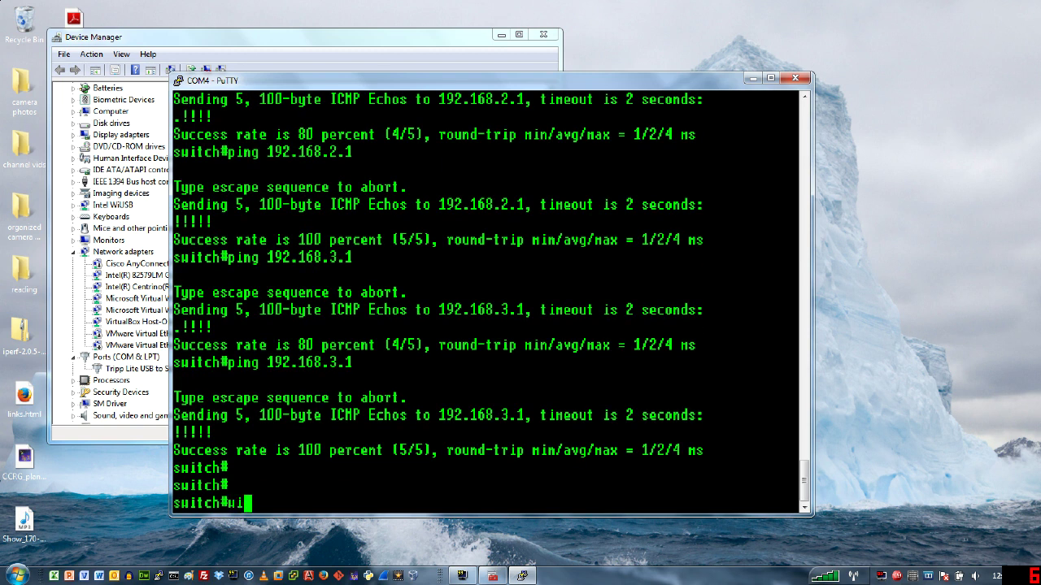
type("pe the switc")
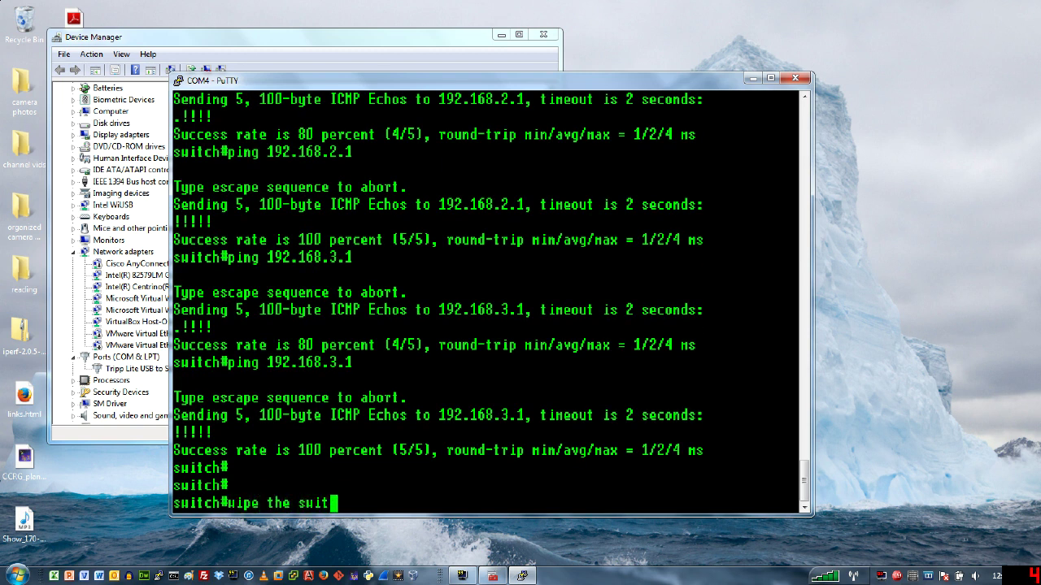
key("BackSpace")
type("ch")
key("BackSpace")
key("BackSpace")
key("BackSpace")
key("BackSpace")
key("BackSpace")
key("BackSpace")
key("BackSpace")
key("BackSpace")
key("BackSpace")
key("BackSpace")
key("BackSpace")
key("BackSpace")
key("BackSpace")
key("BackSpace")
key("BackSpace")
type("c")
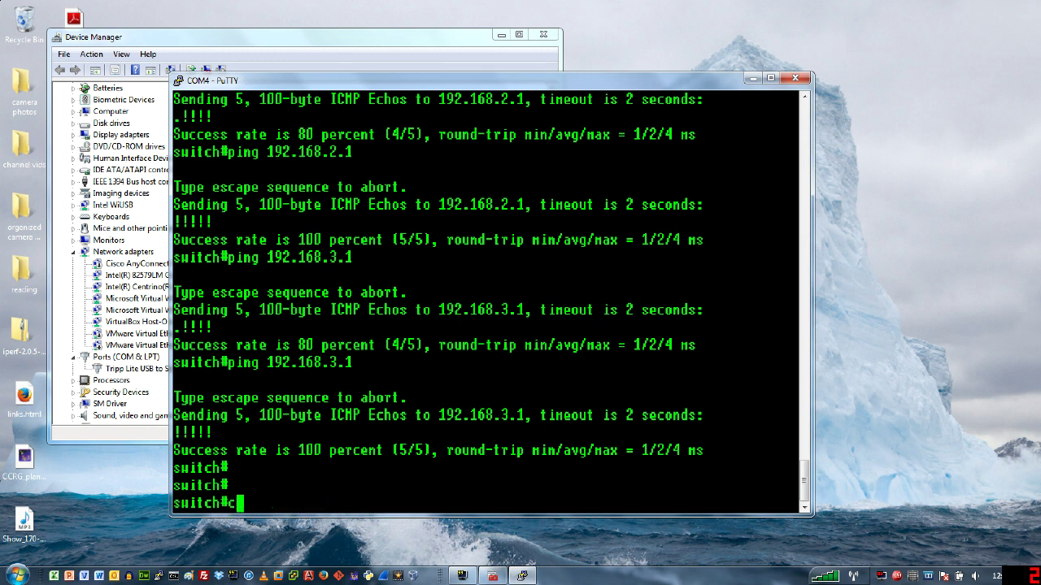
type("onfigured ")
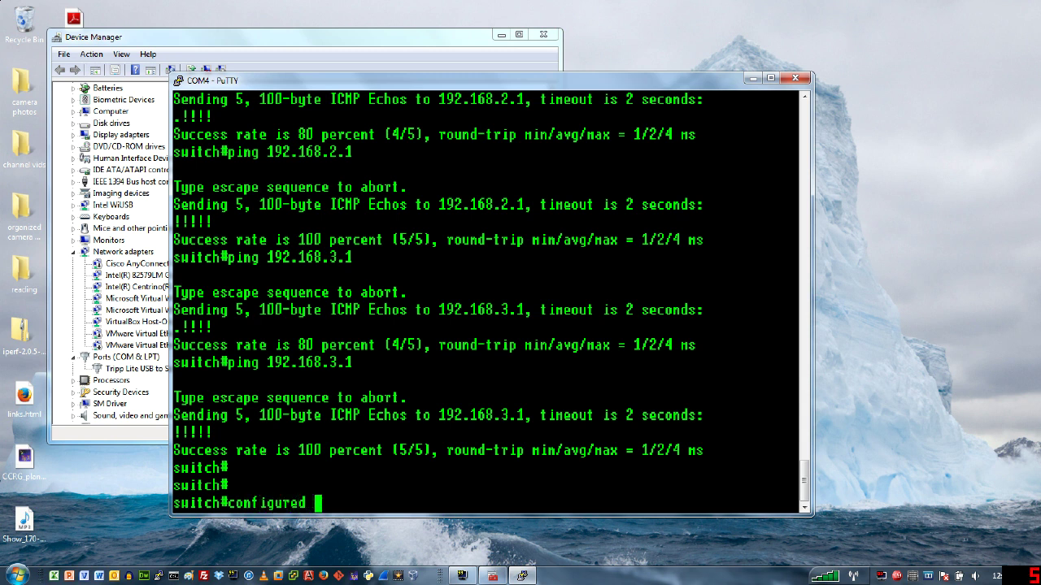
type("vlans")
key("BackSpace")
key("BackSpace")
key("BackSpace")
key("BackSpace")
key("BackSpace")
key("BackSpace")
key("BackSpace")
key("BackSpace")
key("BackSpace")
key("BackSpace")
key("BackSpace")
key("BackSpace")
key("BackSpace")
key("BackSpace")
key("BackSpace")
key("BackSpace")
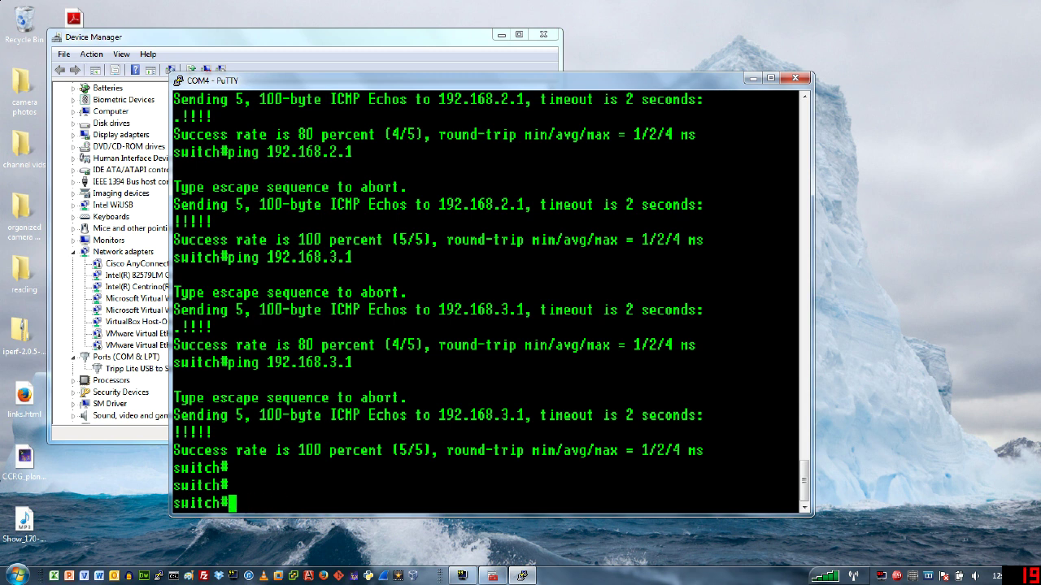
type("turned ")
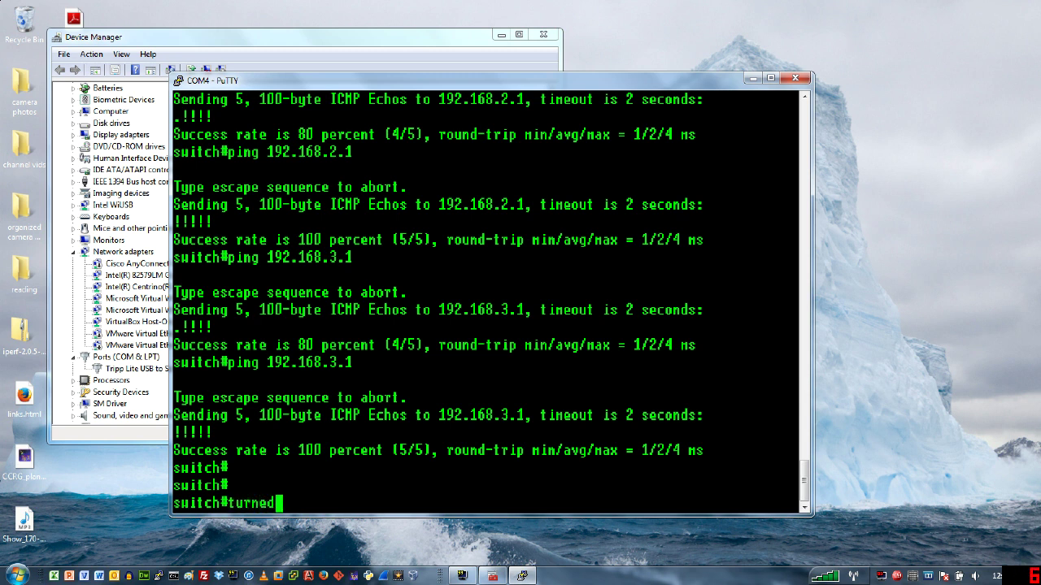
type("on routi")
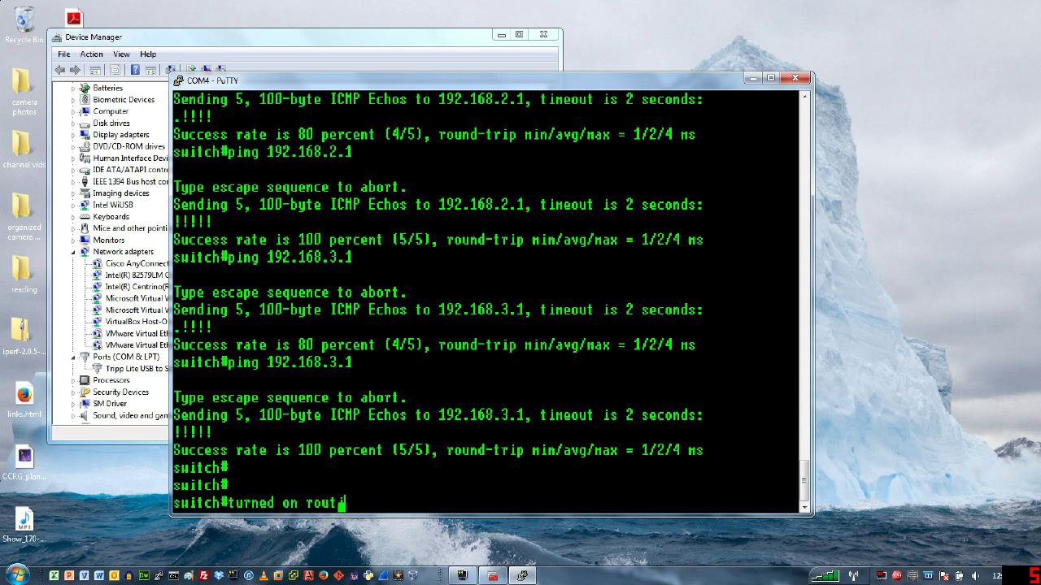
type("ng")
key("BackSpace")
key("BackSpace")
key("BackSpace")
key("BackSpace")
key("BackSpace")
key("BackSpace")
key("BackSpace")
key("BackSpace")
key("BackSpace")
key("BackSpace")
key("BackSpace")
key("BackSpace")
key("BackSpace")
key("BackSpace")
key("BackSpace")
key("BackSpace")
key("BackSpace")
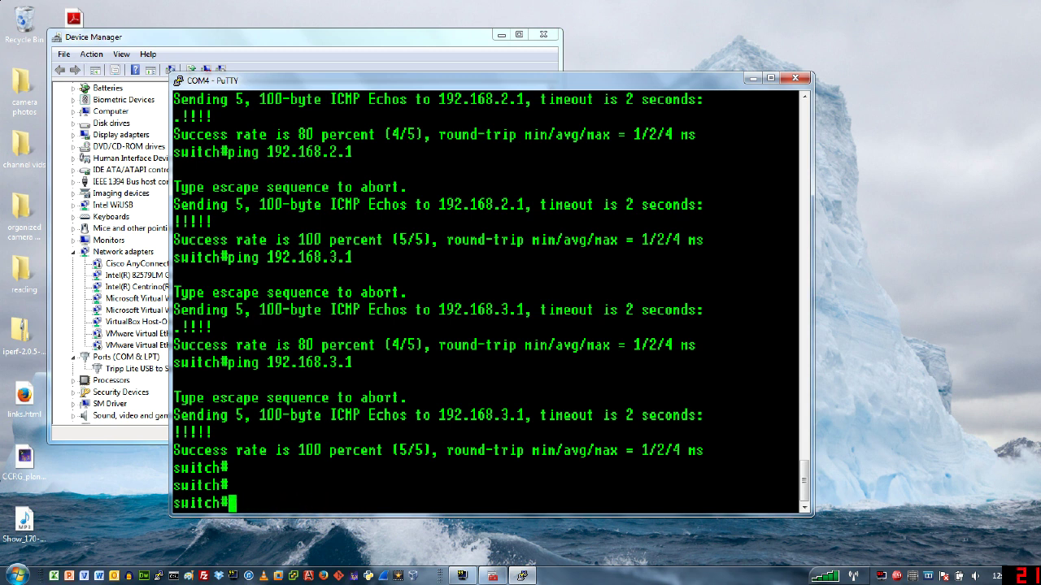
type("add i")
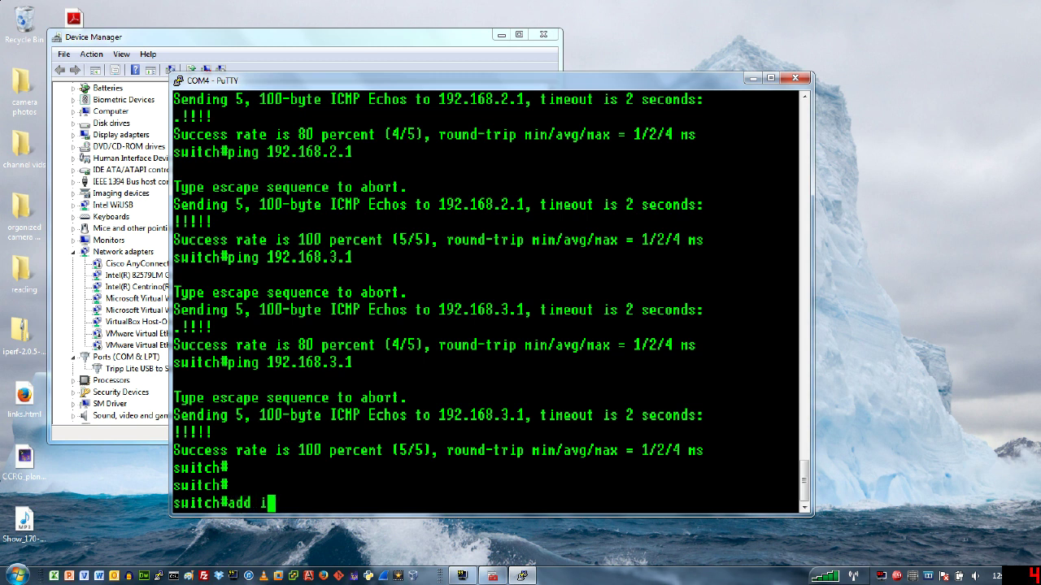
type("p addresses ")
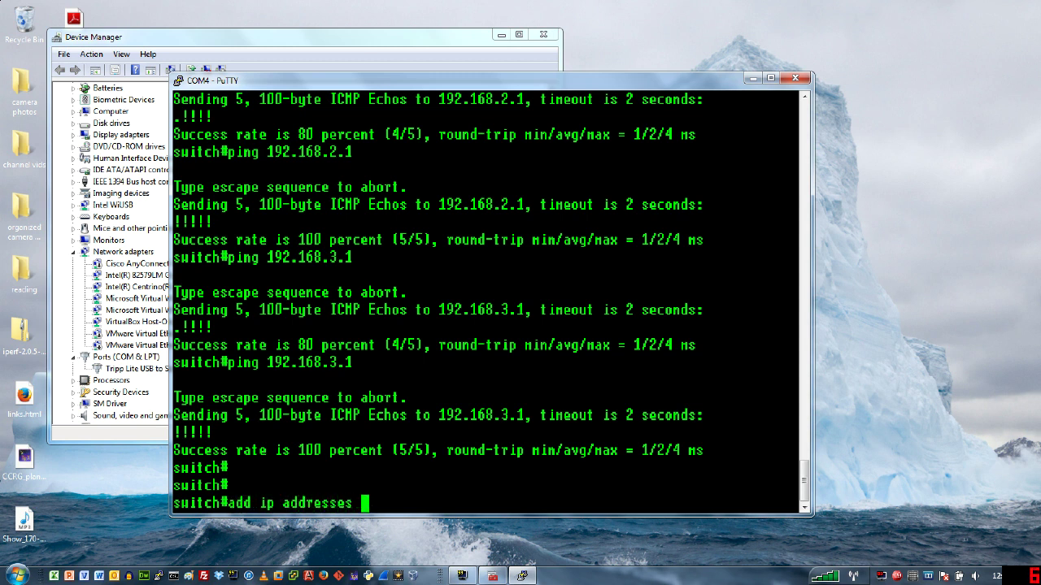
type("to the vlans")
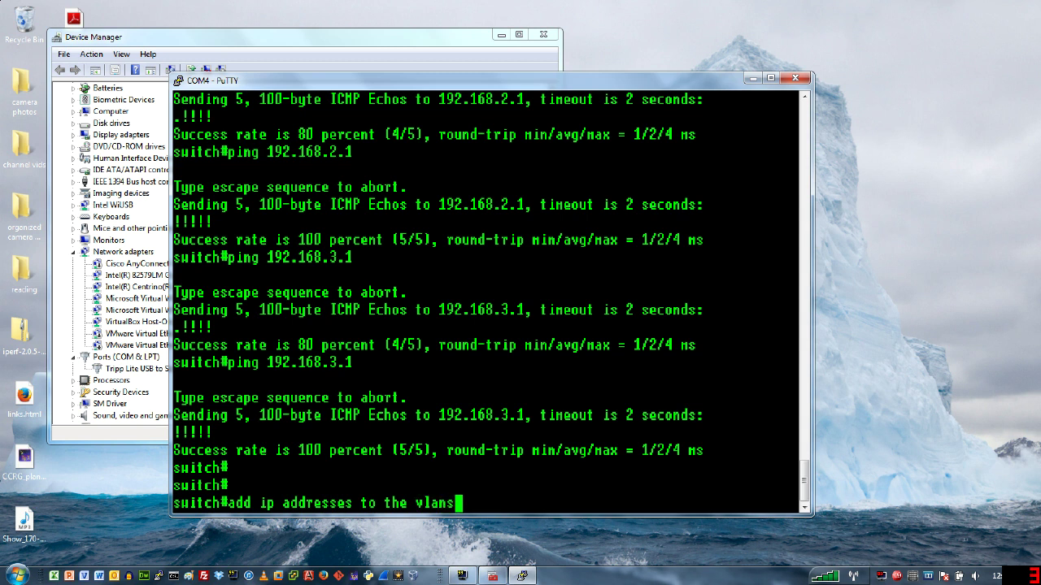
key("BackSpace")
key("BackSpace")
key("BackSpace")
key("BackSpace")
key("BackSpace")
key("BackSpace")
key("BackSpace")
key("BackSpace")
key("BackSpace")
key("BackSpace")
key("BackSpace")
key("BackSpace")
key("BackSpace")
key("BackSpace")
key("BackSpace")
key("BackSpace")
key("BackSpace")
key("BackSpace")
key("BackSpace")
key("BackSpace")
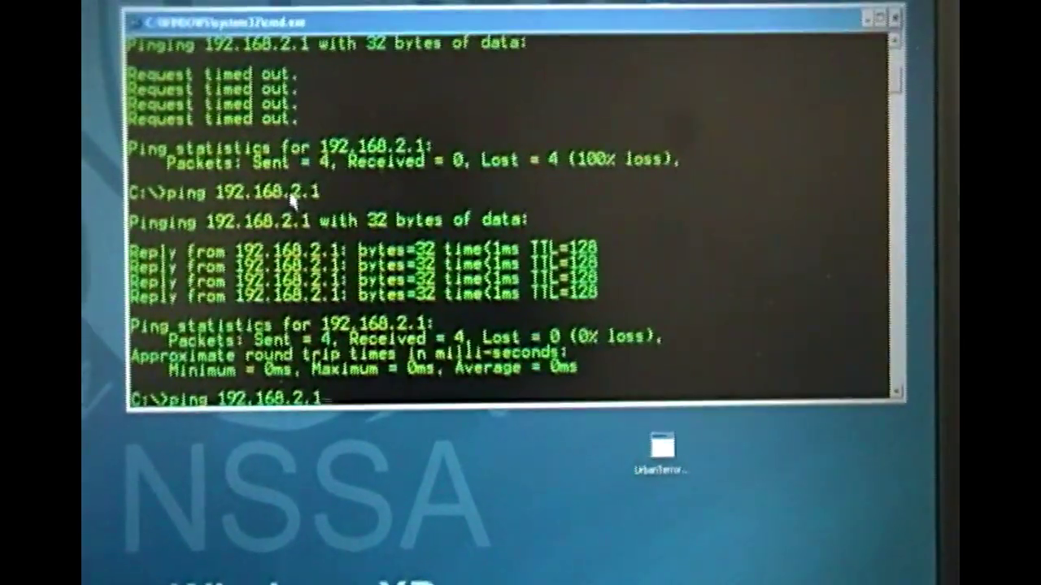
- Ping 192.168.2.1 from the PC, getting 4 replies with 0% loss, then recall the command
key("Return")
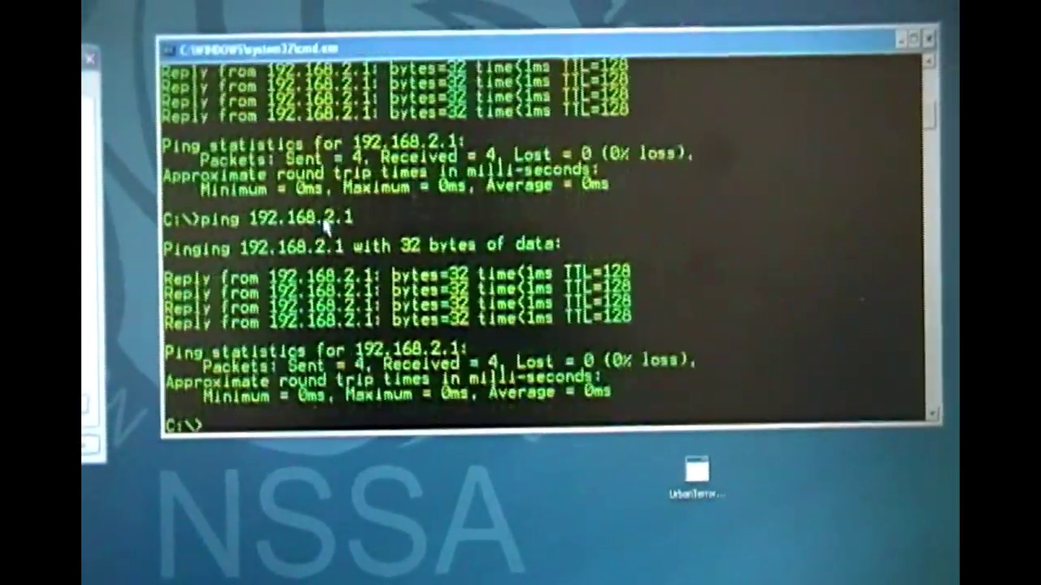
key("Up")
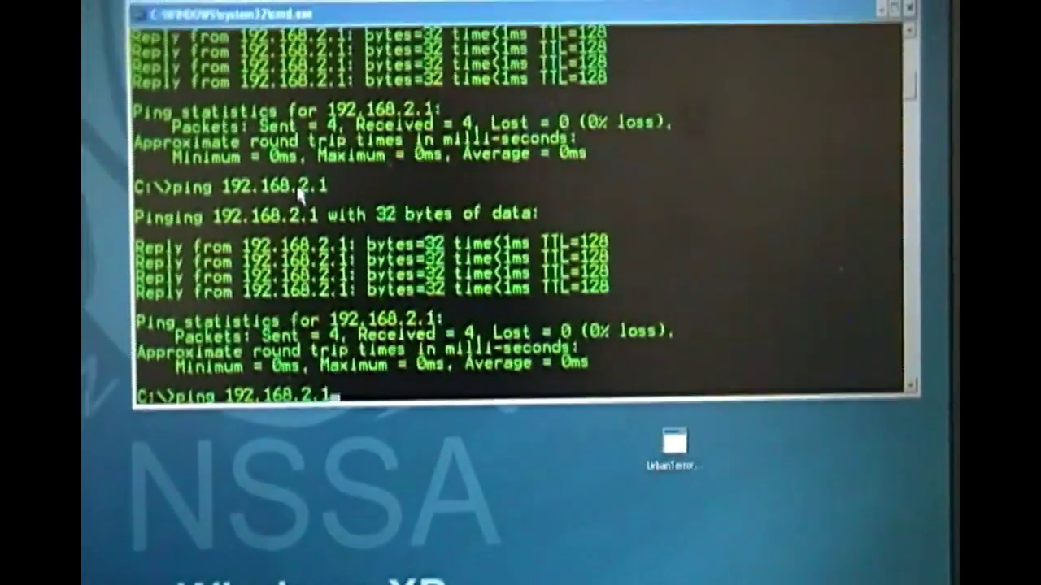
- Edit the recalled ping to target 192.168.3.1
key("BackSpace")
key("BackSpace")
key("BackSpace")
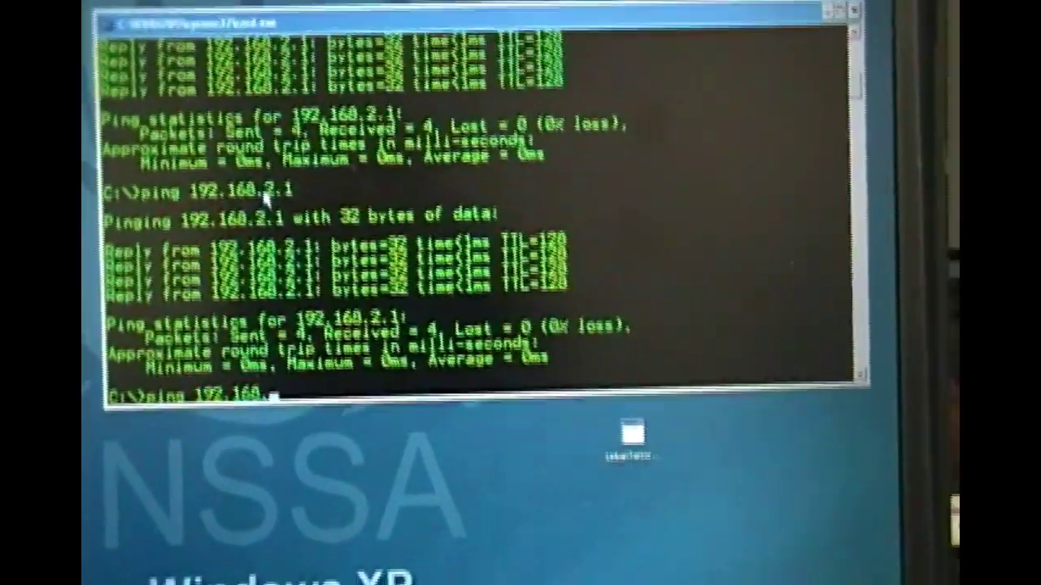
type("3")
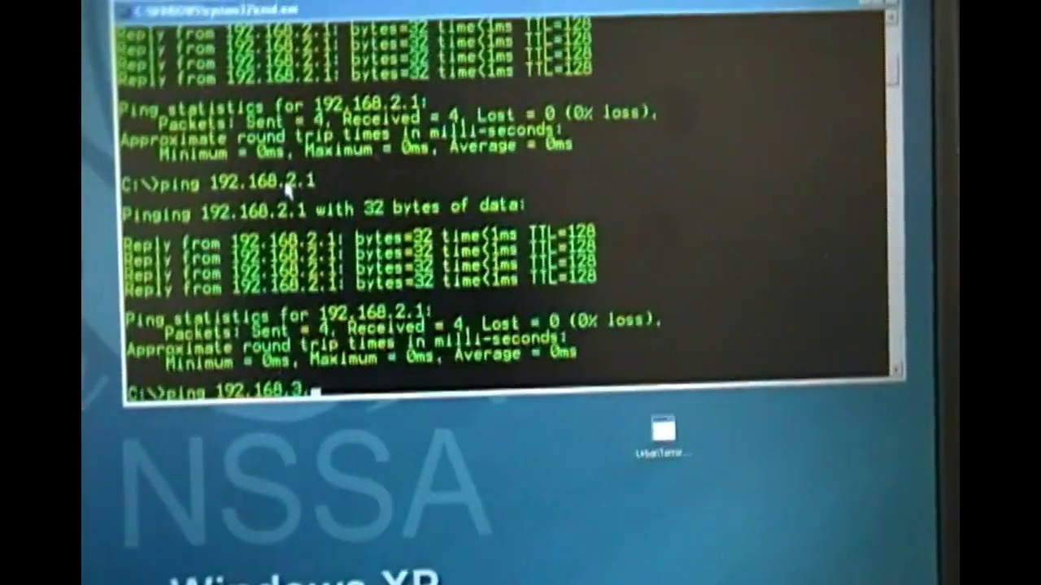
type(".1")
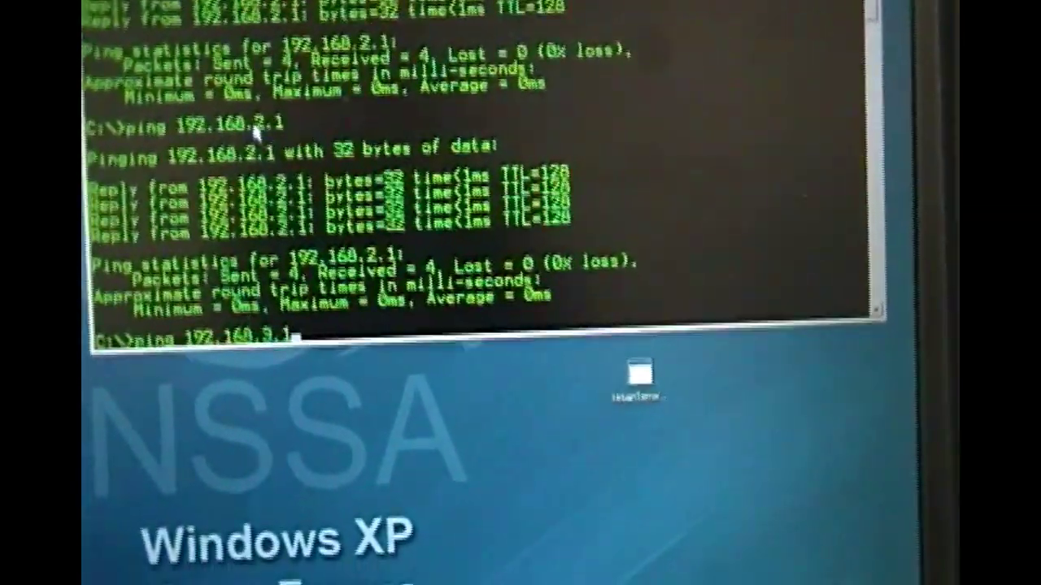